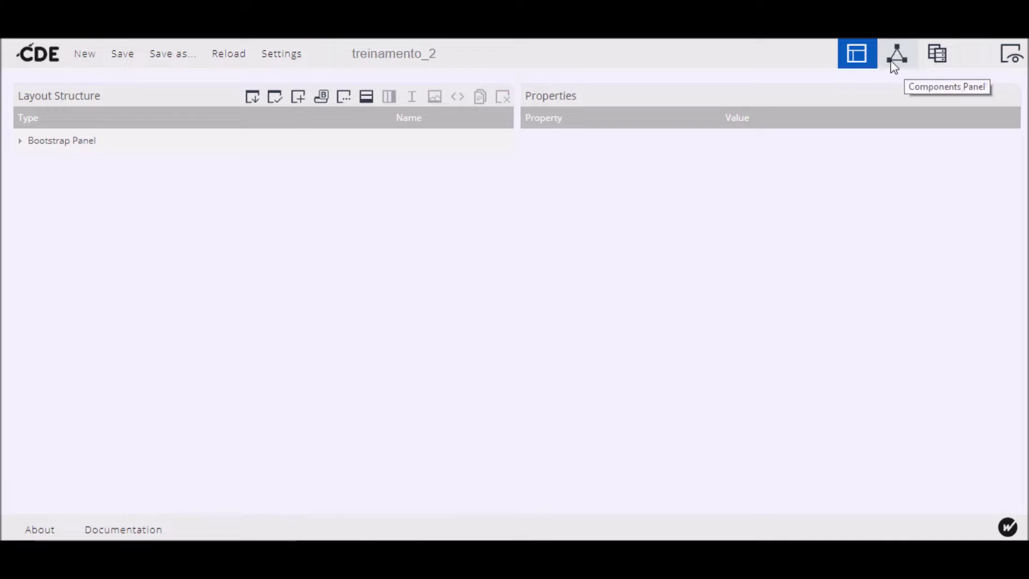
Step: Expand the Bootstrap Panel in the layout structure to show the contents of its header, body and footer
{"action": "left_click", "coordinate": [20, 141]}
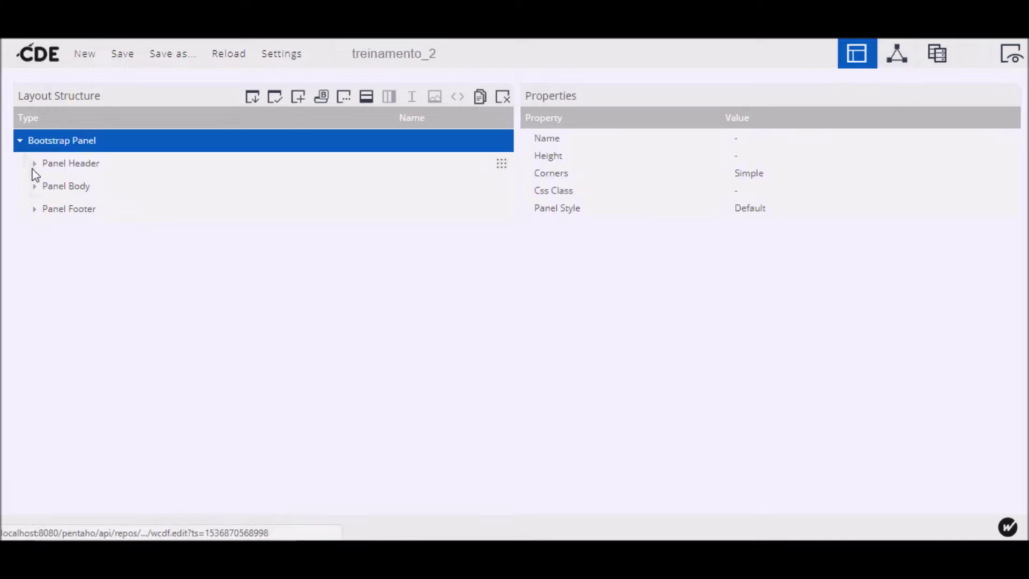
{"action": "left_click", "coordinate": [33, 165]}
{"action": "left_click", "coordinate": [35, 232]}
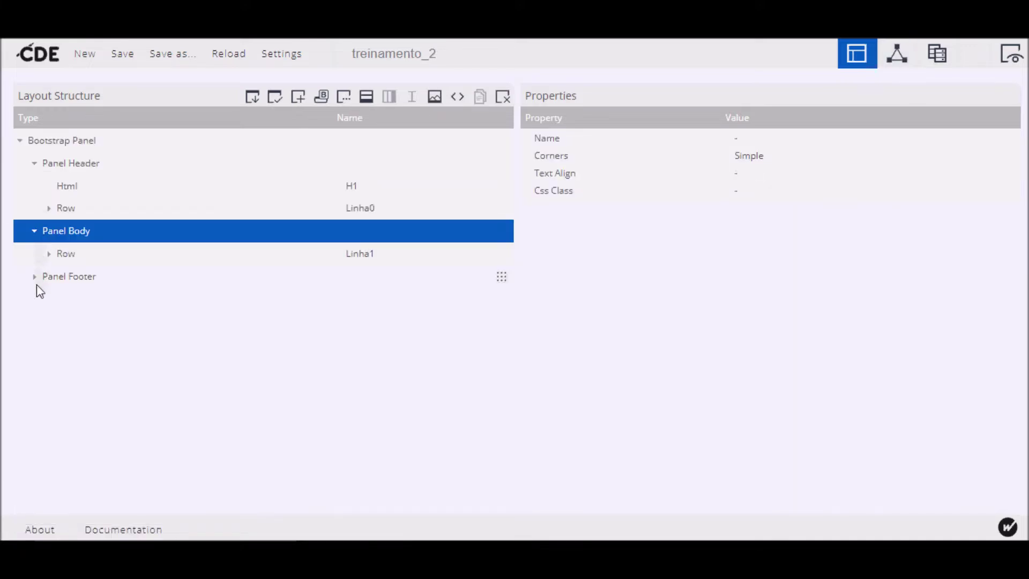
{"action": "left_click", "coordinate": [36, 284]}
{"action": "left_click", "coordinate": [35, 276]}
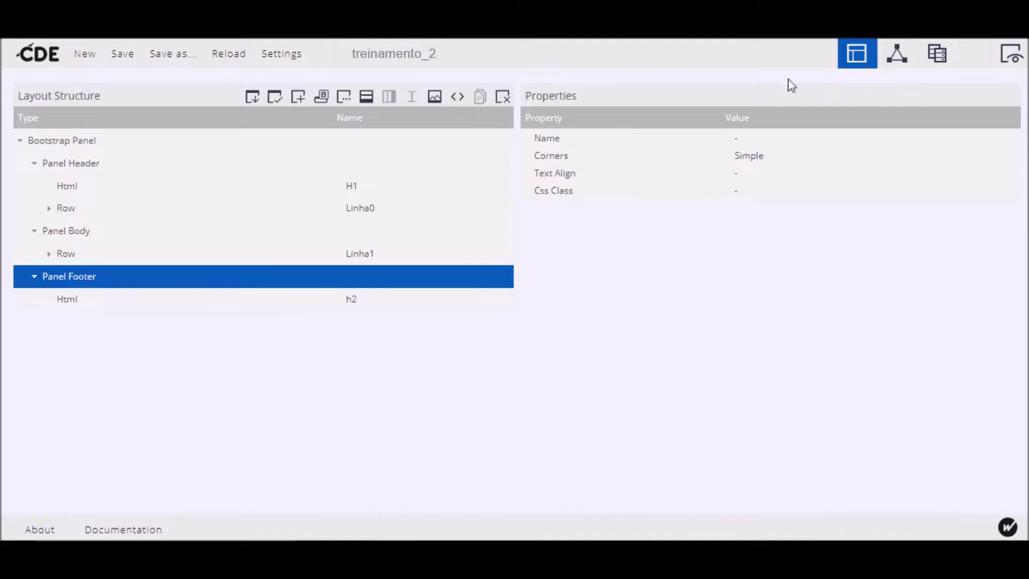
Step: Expand the Charts, Selects and Parameters component groups, and the MDX Queries datasource group
{"action": "left_click", "coordinate": [903, 65]}
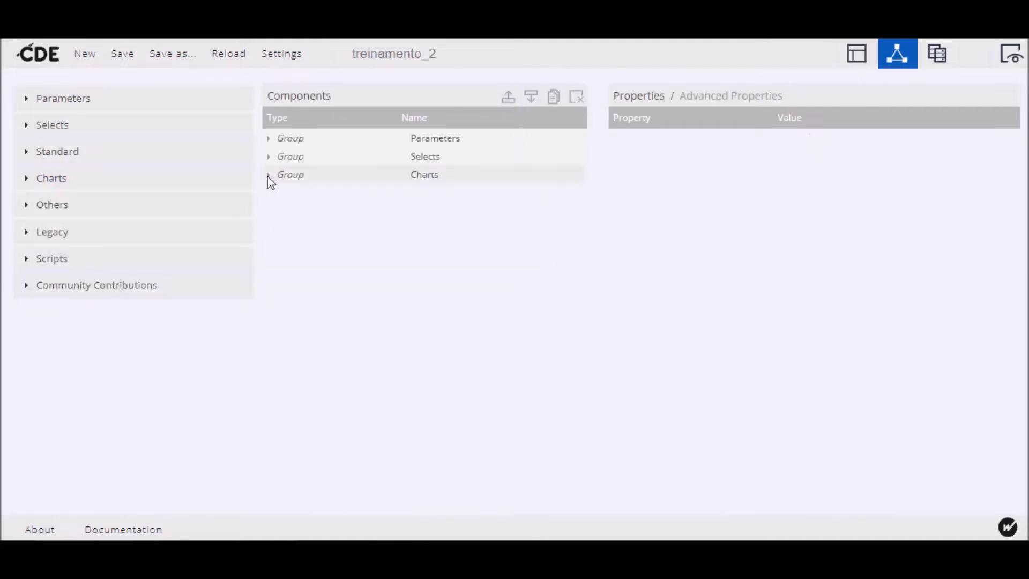
{"action": "left_click", "coordinate": [268, 175]}
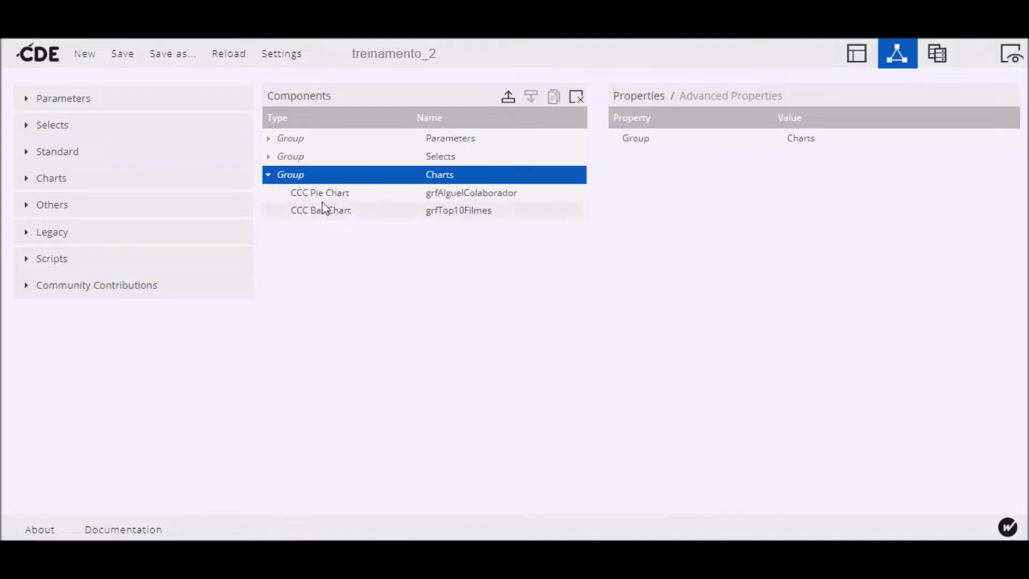
{"action": "left_click", "coordinate": [268, 158]}
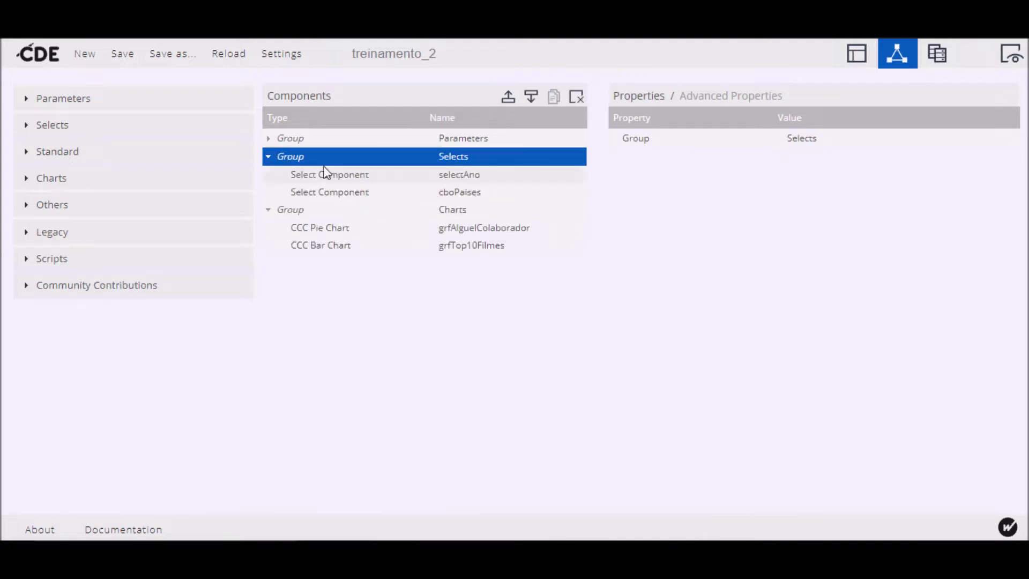
{"action": "left_click", "coordinate": [270, 138]}
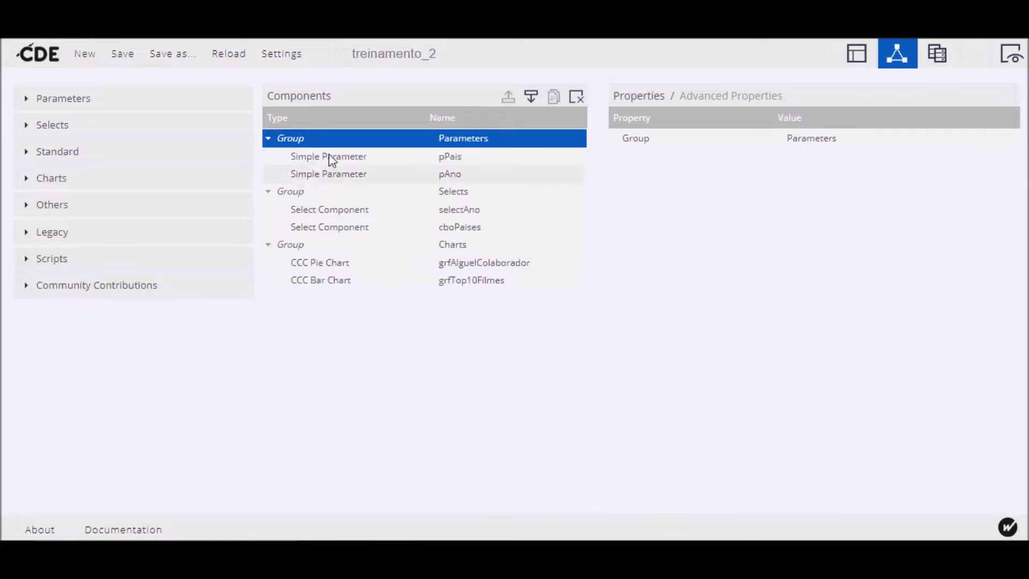
{"action": "left_click", "coordinate": [947, 53]}
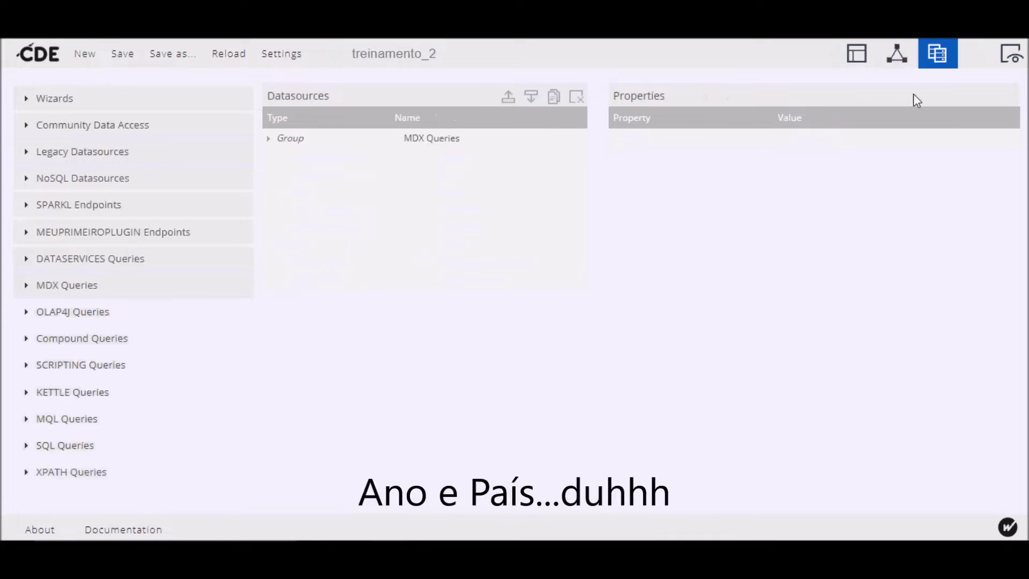
{"action": "left_click", "coordinate": [268, 141]}
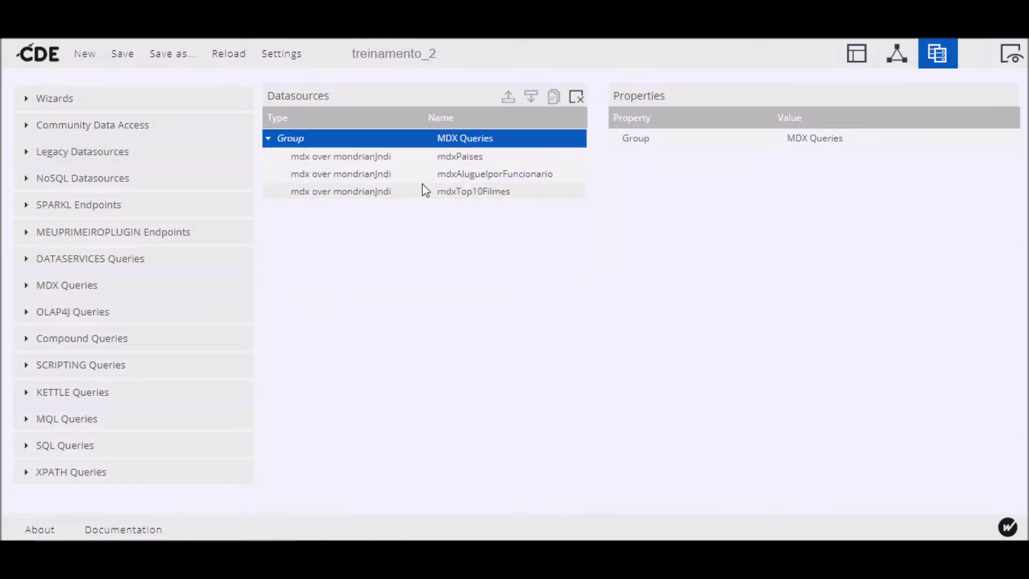
Step: Preview the dashboard and look through the options of the Ano and País filters without changing them
{"action": "left_click", "coordinate": [1012, 56]}
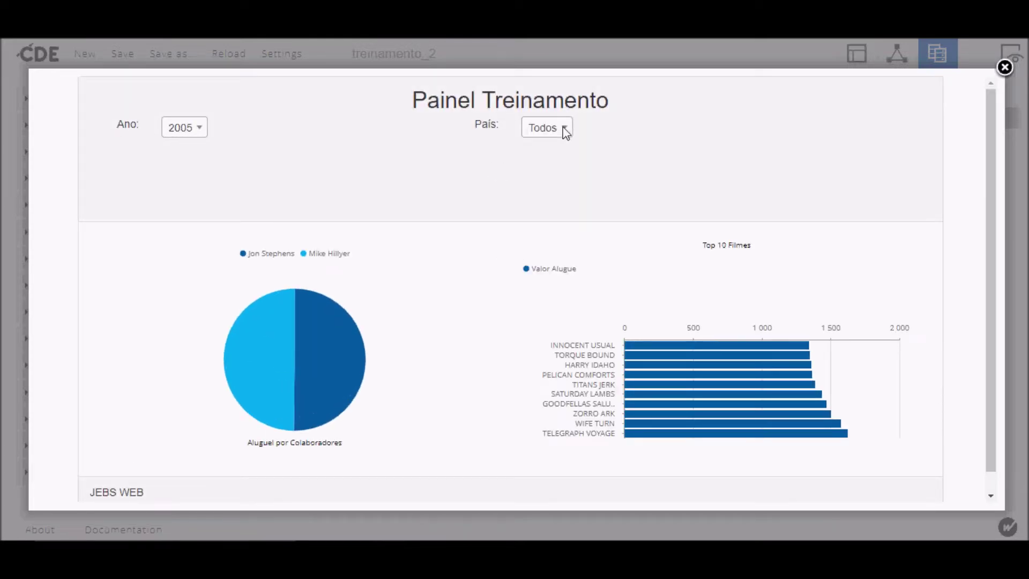
{"action": "left_click", "coordinate": [202, 129]}
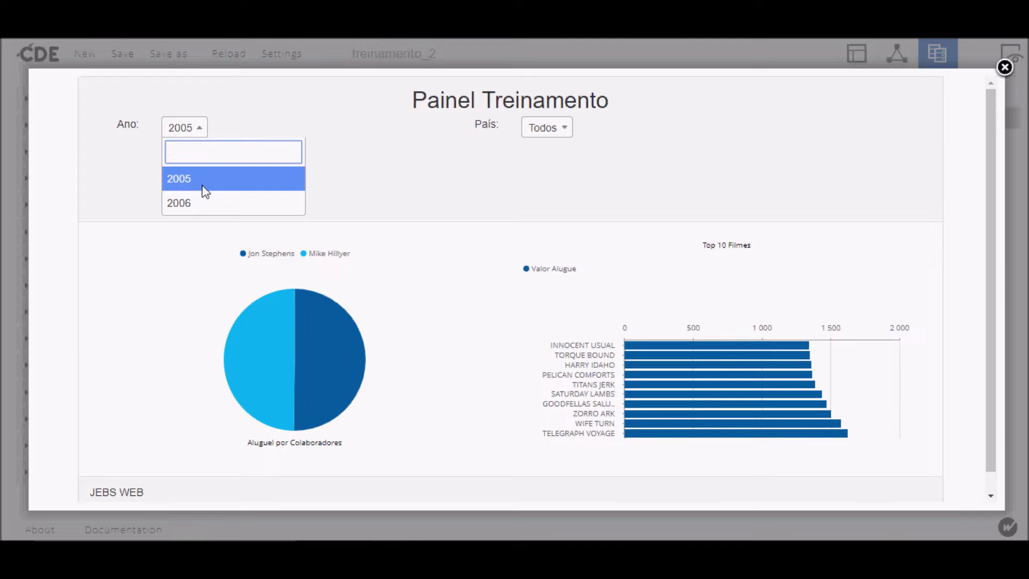
{"action": "left_click", "coordinate": [348, 141]}
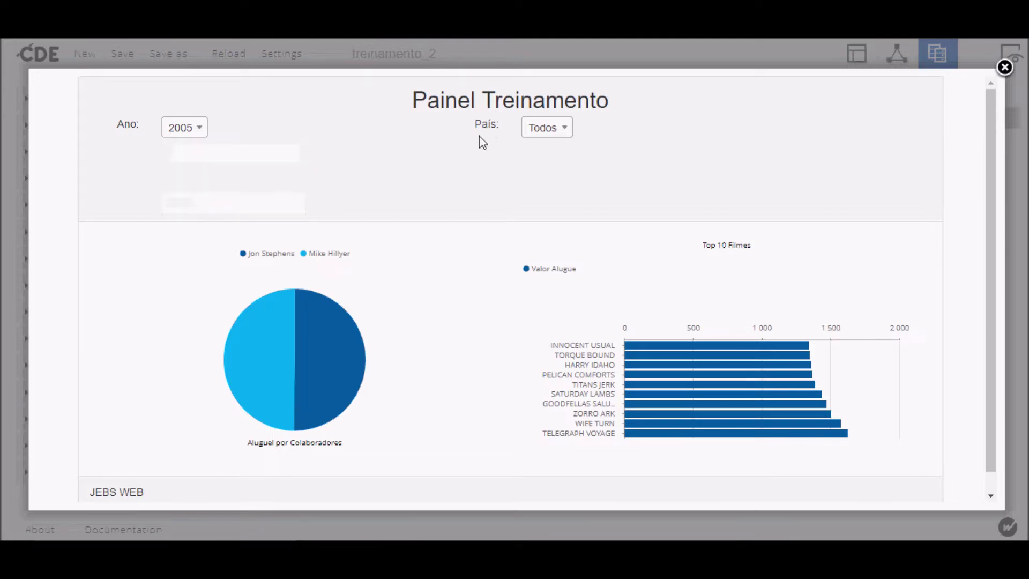
{"action": "left_click", "coordinate": [566, 129]}
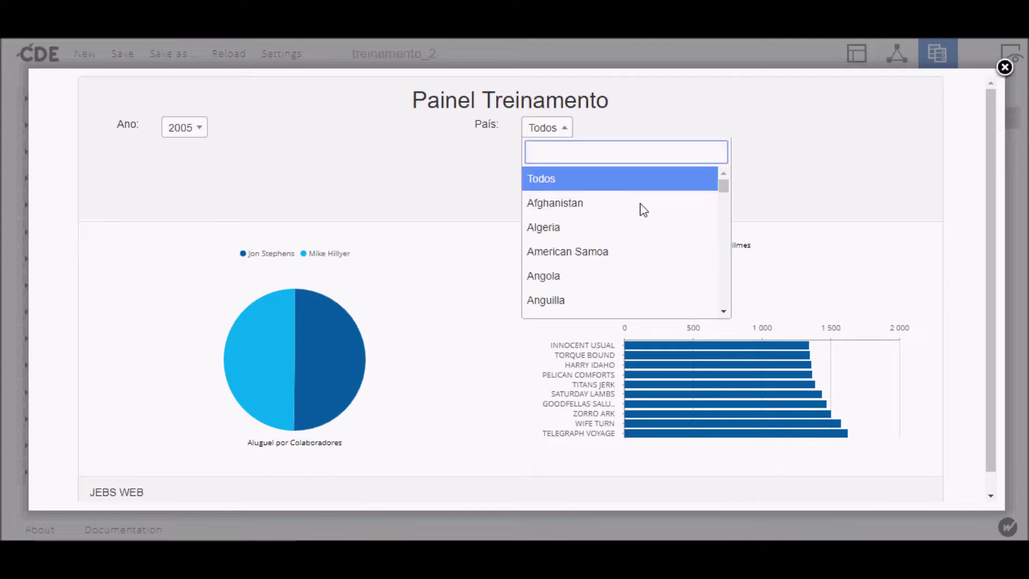
{"action": "mouse_move", "coordinate": [719, 188]}
{"action": "left_mouse_down"}
{"action": "mouse_move", "coordinate": [722, 291]}
{"action": "mouse_move", "coordinate": [723, 186]}
{"action": "left_mouse_up"}
{"action": "left_click", "coordinate": [814, 156]}
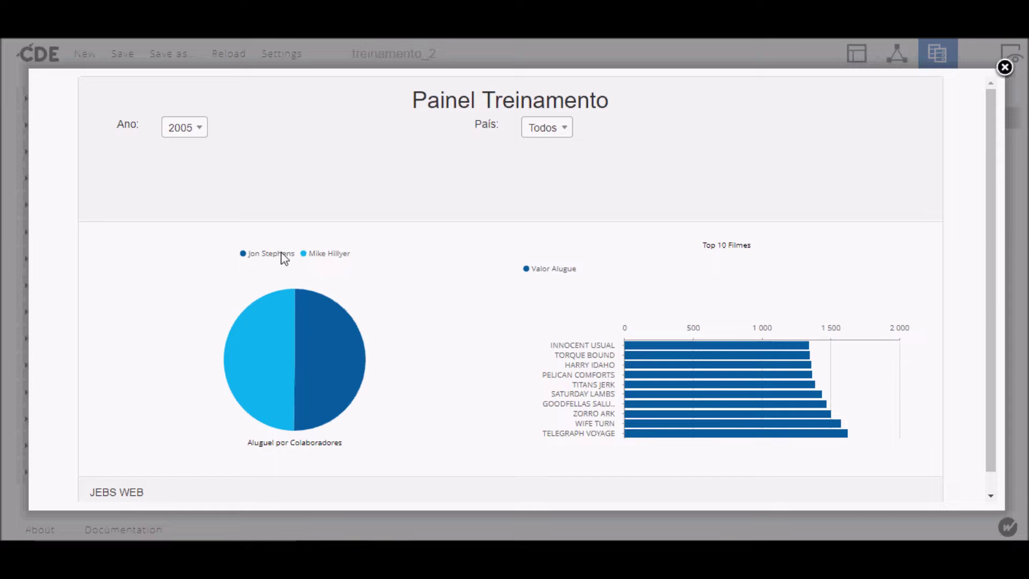
Step: Set the Ano filter to 2006 in the preview and look over the updated charts
{"action": "left_click", "coordinate": [197, 131]}
{"action": "key", "text": "Return"}
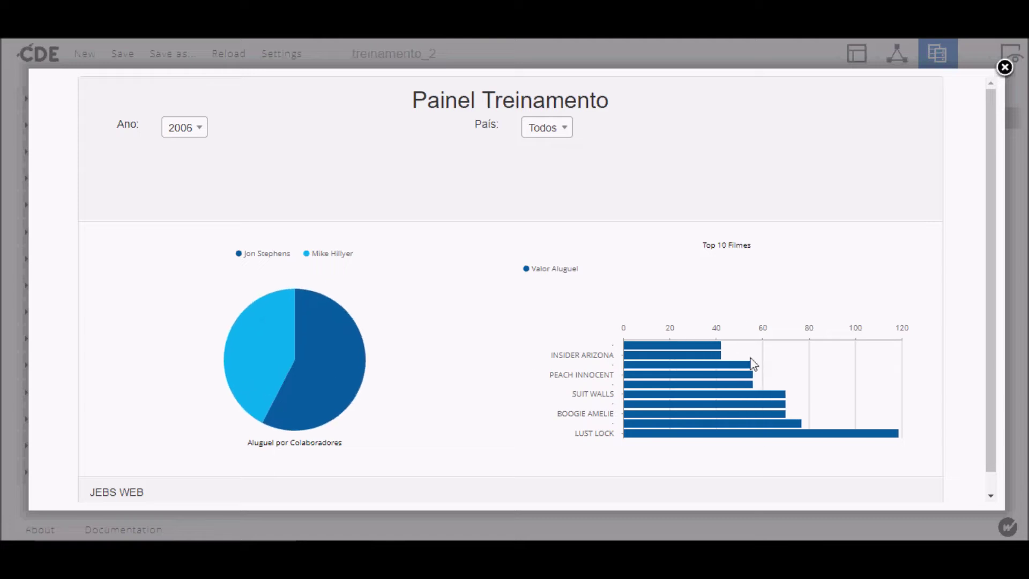
{"action": "scroll", "coordinate": [769, 356], "scroll_direction": "down", "scroll_amount": 1}
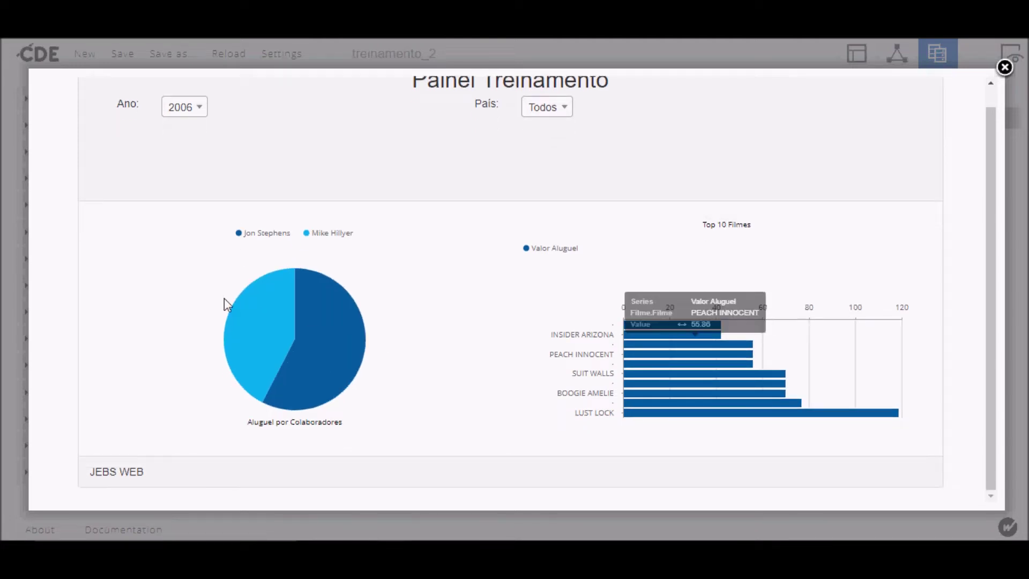
{"action": "scroll", "coordinate": [551, 163], "scroll_direction": "up", "scroll_amount": 1}
Step: Set the País filter to Azerbaijan in the preview
{"action": "left_click", "coordinate": [563, 134]}
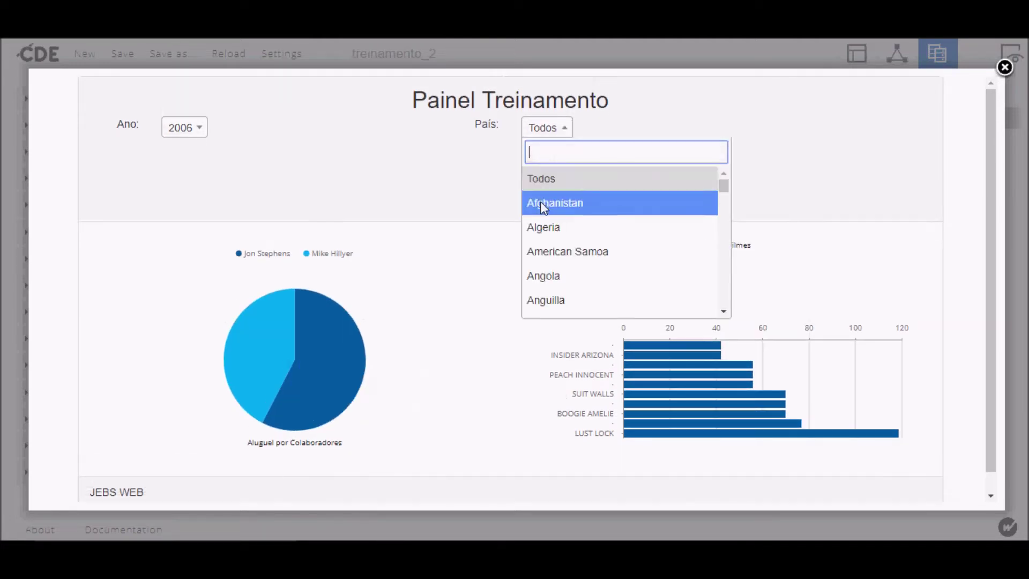
{"action": "scroll", "coordinate": [602, 280], "scroll_direction": "down", "scroll_amount": 3}
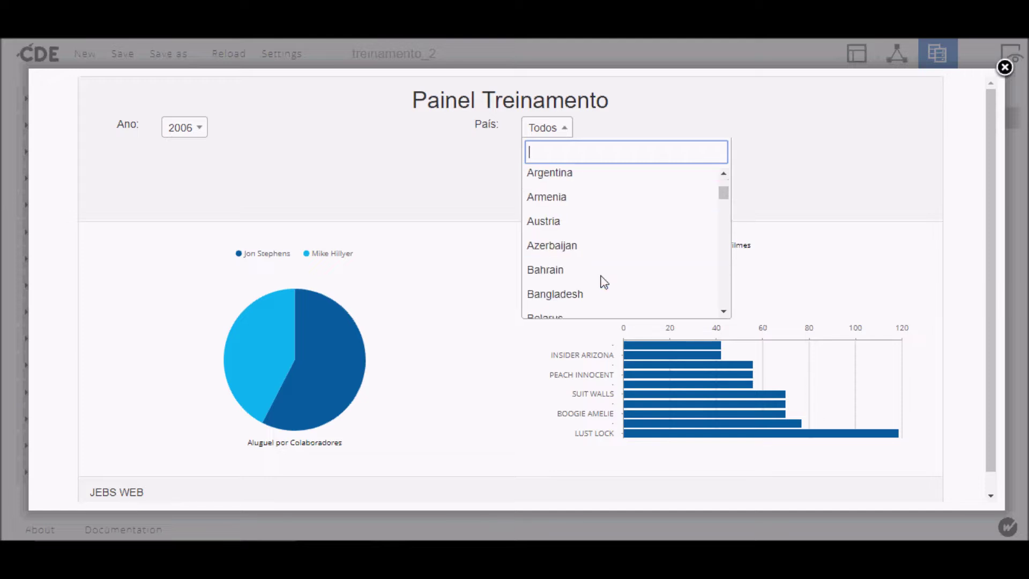
{"action": "left_click", "coordinate": [616, 275]}
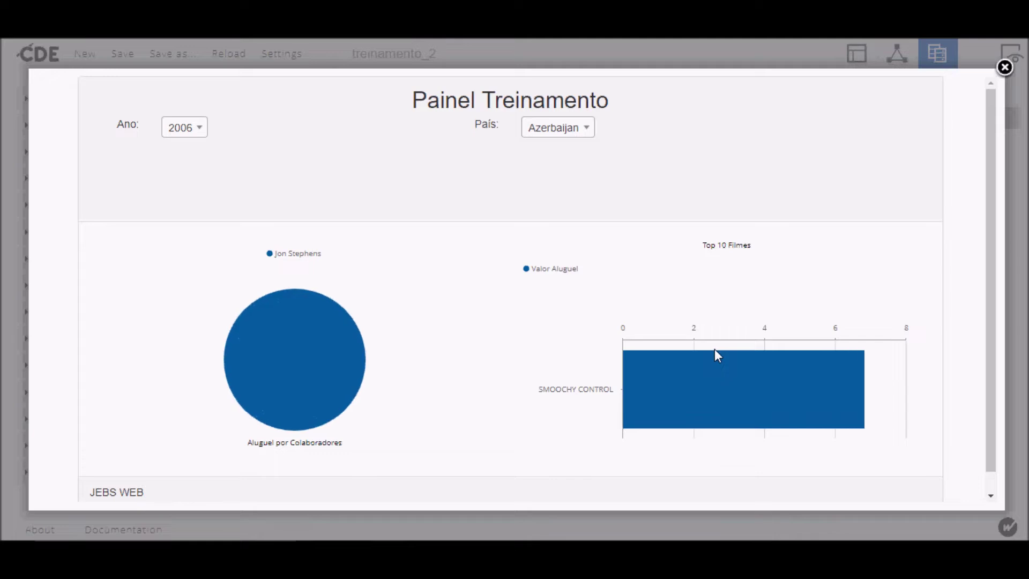
Step: Set the Ano filter back to 2005 and the País filter back to Todos
{"action": "left_click", "coordinate": [193, 128]}
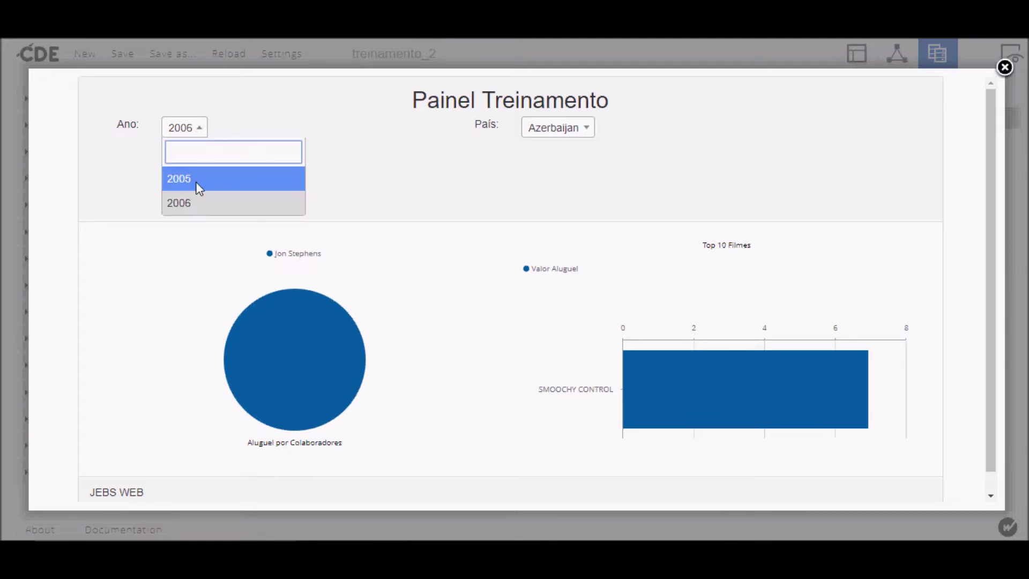
{"action": "left_click", "coordinate": [195, 180]}
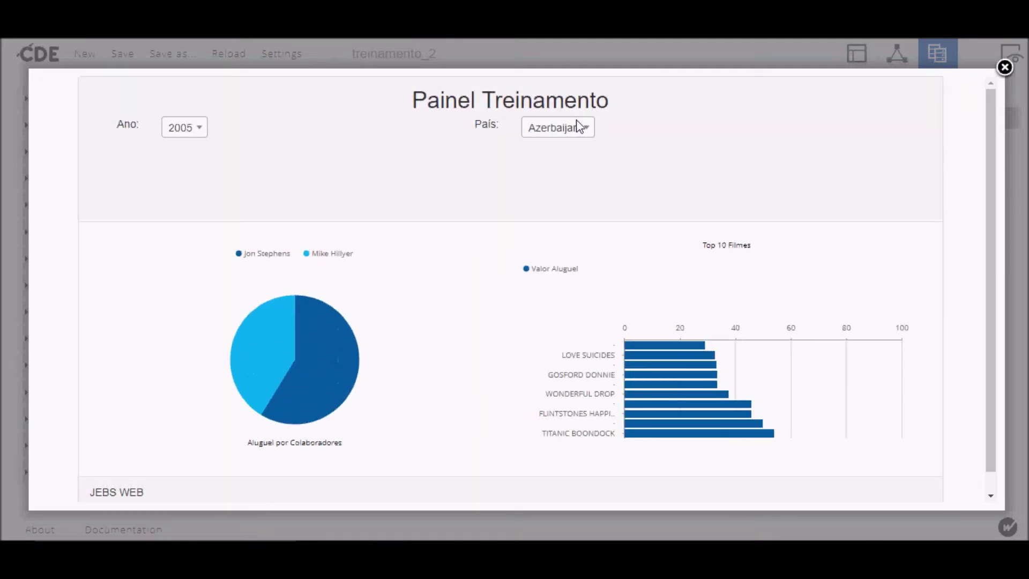
{"action": "left_click", "coordinate": [584, 128]}
{"action": "scroll", "coordinate": [621, 182], "scroll_direction": "up", "scroll_amount": 3}
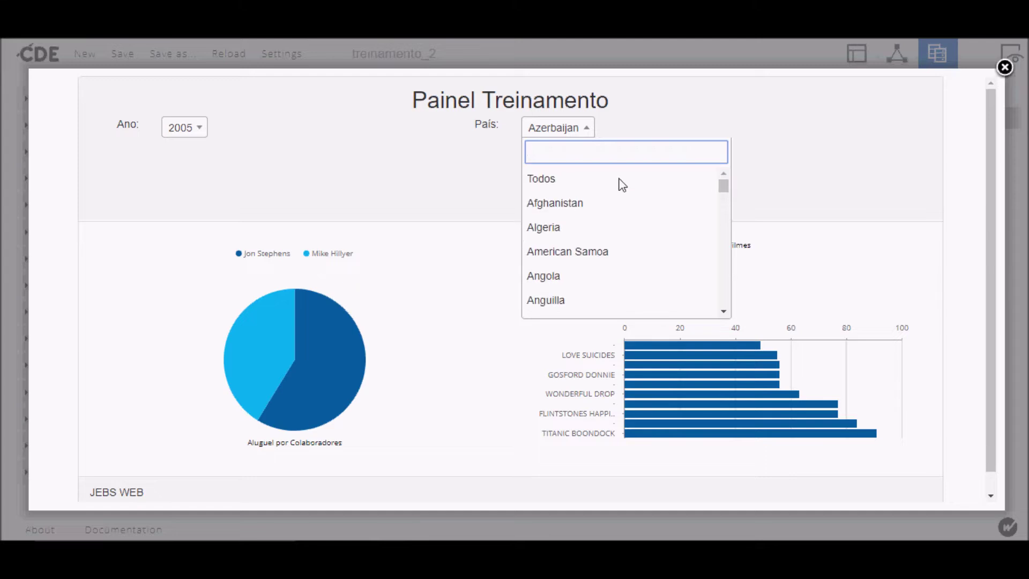
{"action": "left_click", "coordinate": [607, 179]}
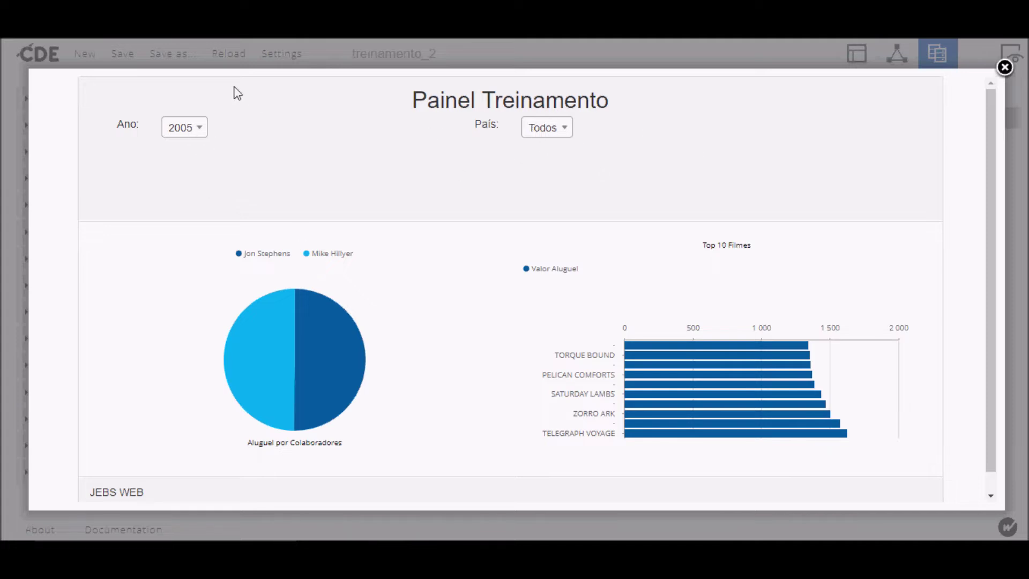
Step: Test both preview filters together by choosing 2006 for Ano and Azerbaijan for País
{"action": "scroll", "coordinate": [619, 351], "scroll_direction": "down", "scroll_amount": 1}
{"action": "scroll", "coordinate": [557, 337], "scroll_direction": "up", "scroll_amount": 1}
{"action": "left_click", "coordinate": [177, 129]}
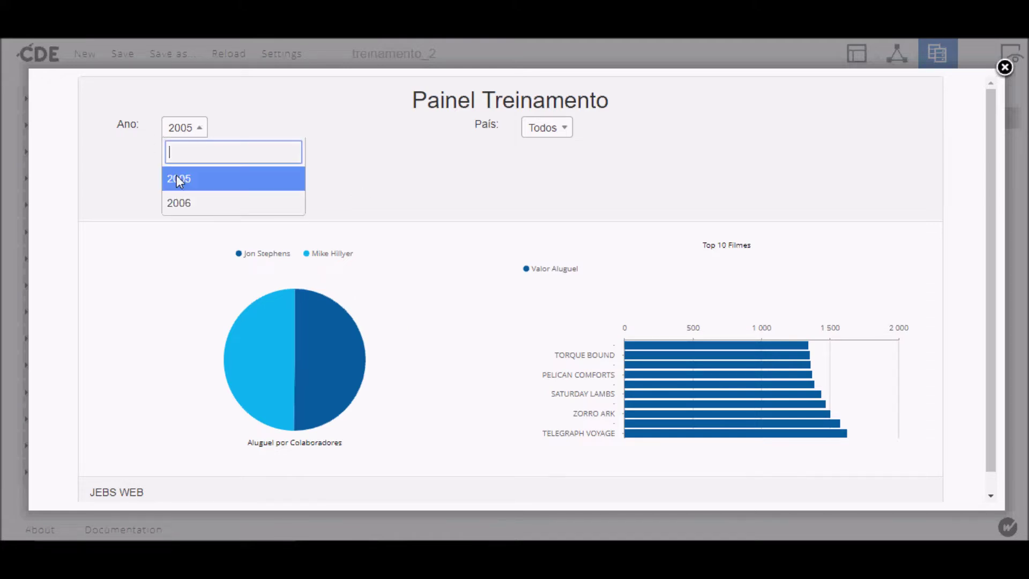
{"action": "left_click", "coordinate": [181, 195]}
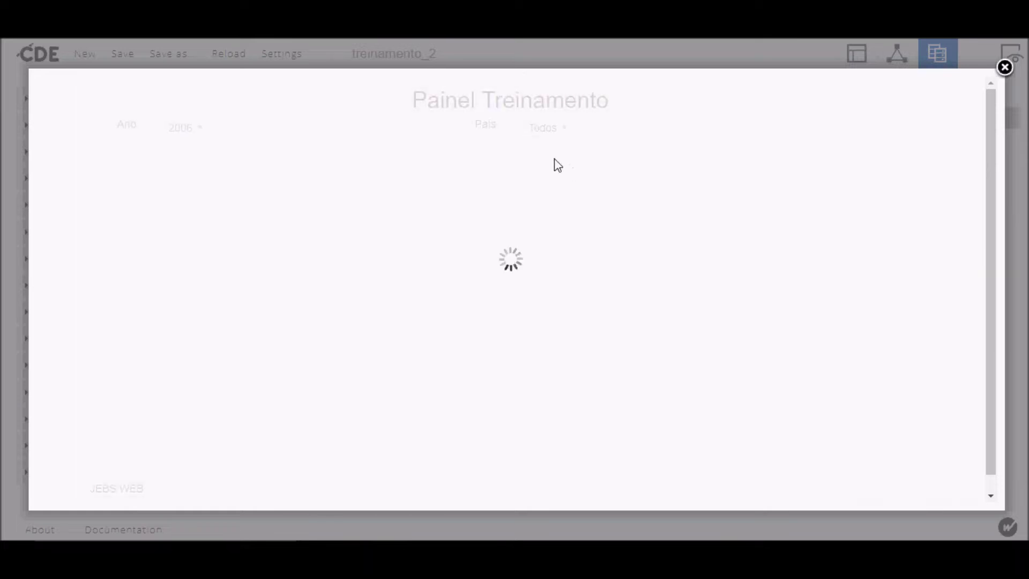
{"action": "left_click", "coordinate": [566, 128]}
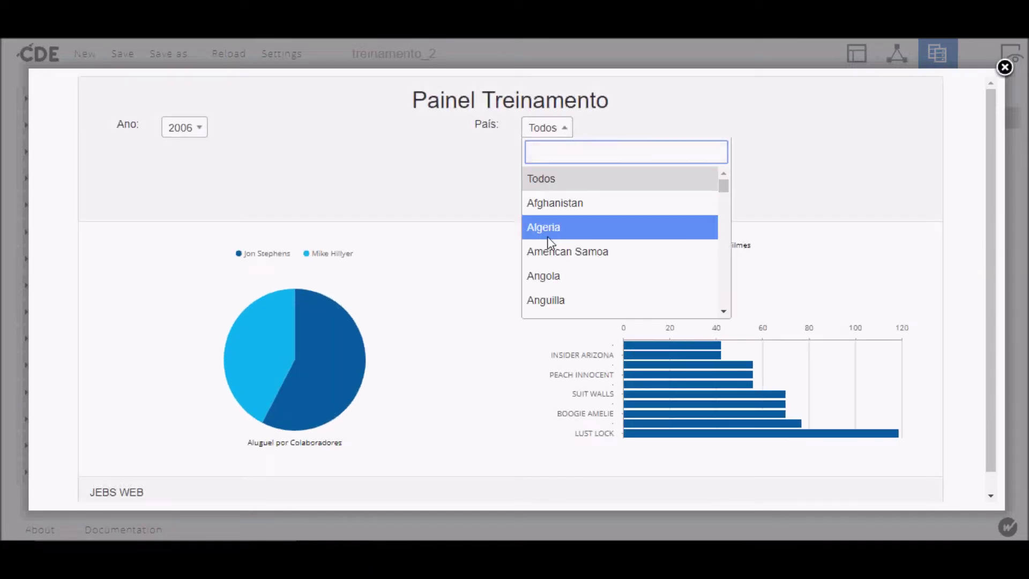
{"action": "scroll", "coordinate": [586, 297], "scroll_direction": "down", "scroll_amount": 5}
{"action": "scroll", "coordinate": [603, 228], "scroll_direction": "up", "scroll_amount": 2}
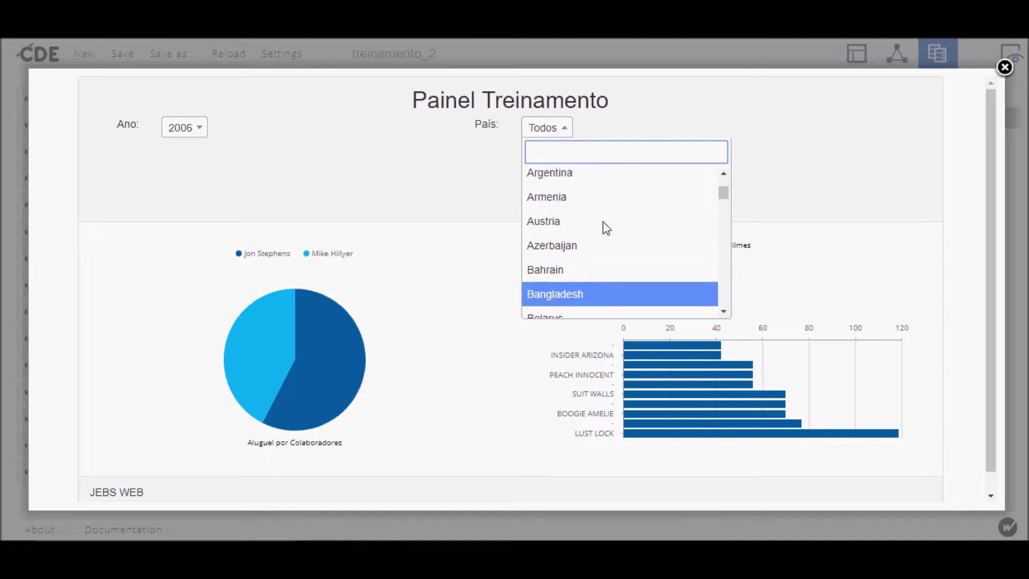
{"action": "left_click", "coordinate": [605, 245]}
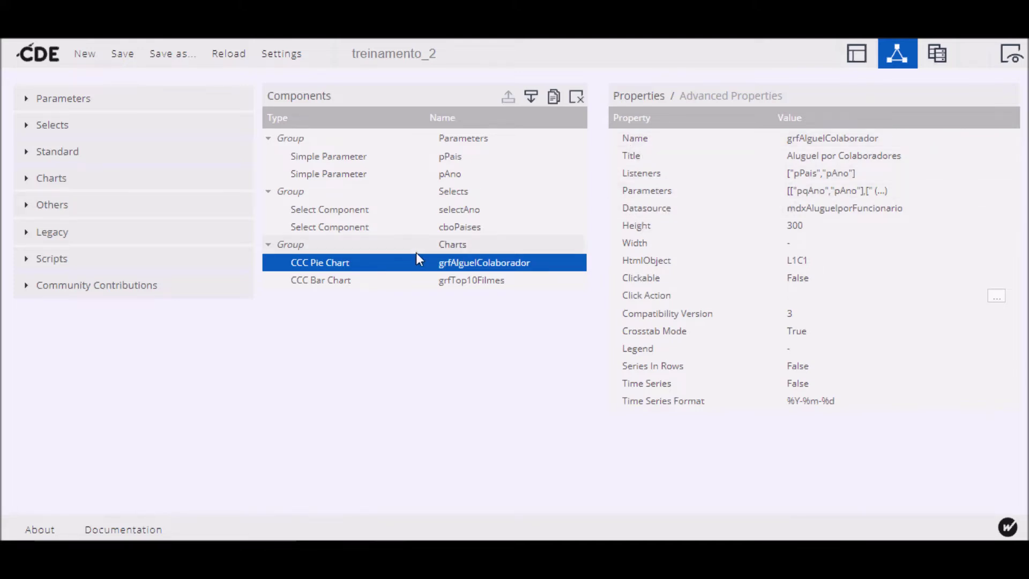
Step: Inspect the selectAno component's properties, and test it in a dashboard preview with the year 2006 before closing the preview
{"action": "left_click", "coordinate": [408, 214]}
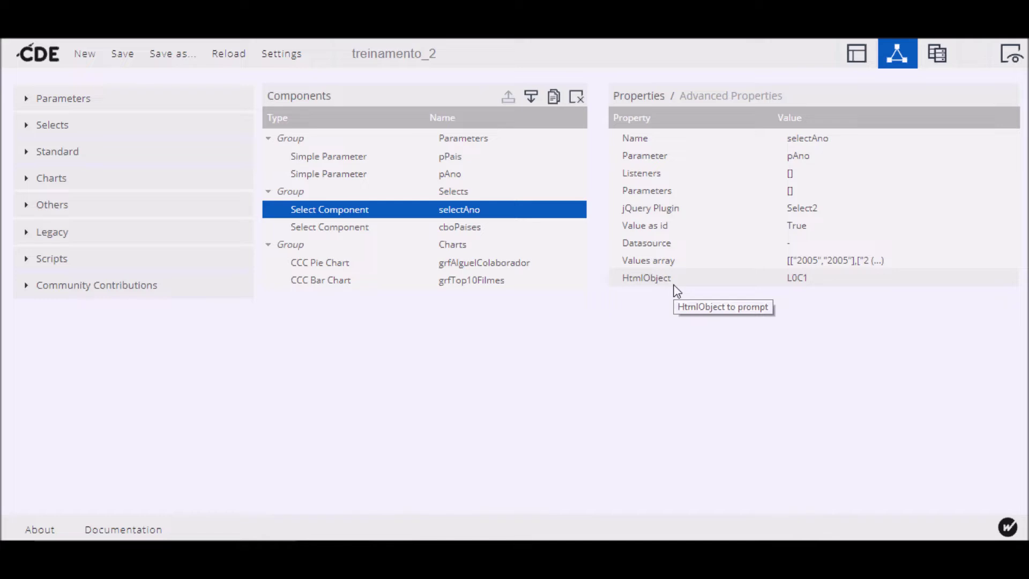
{"action": "left_click", "coordinate": [1008, 55]}
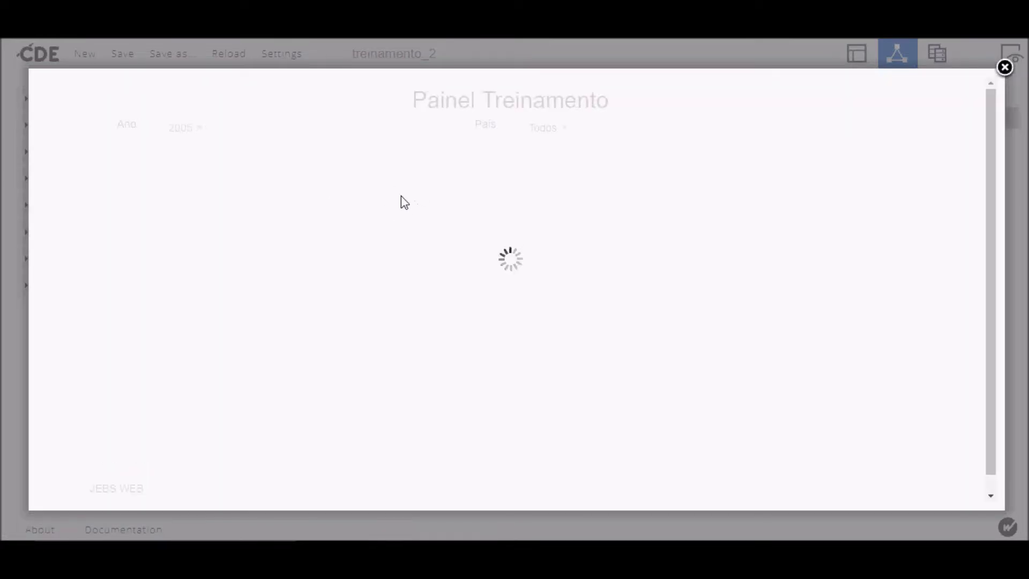
{"action": "left_click", "coordinate": [186, 128]}
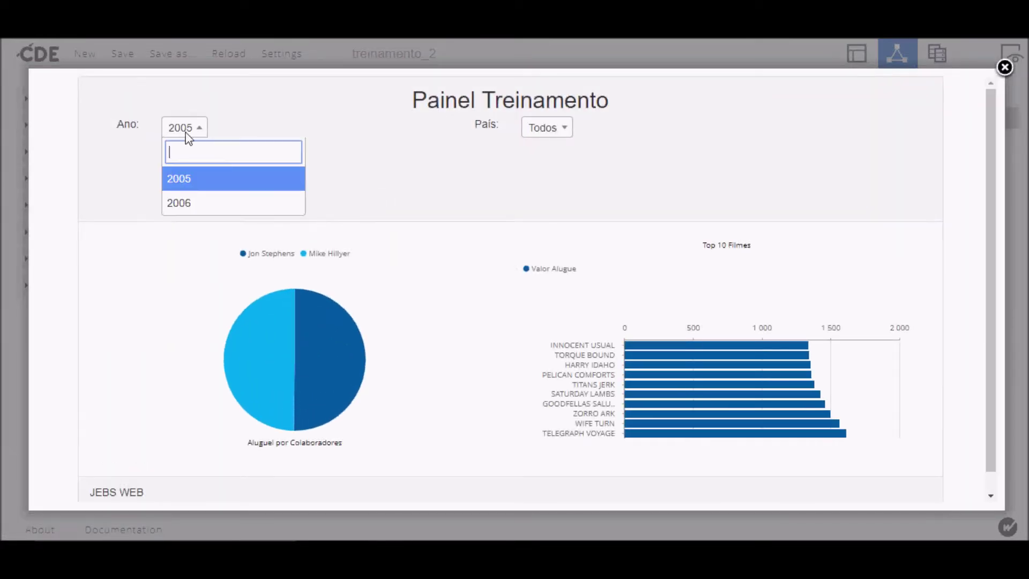
{"action": "left_click", "coordinate": [180, 198]}
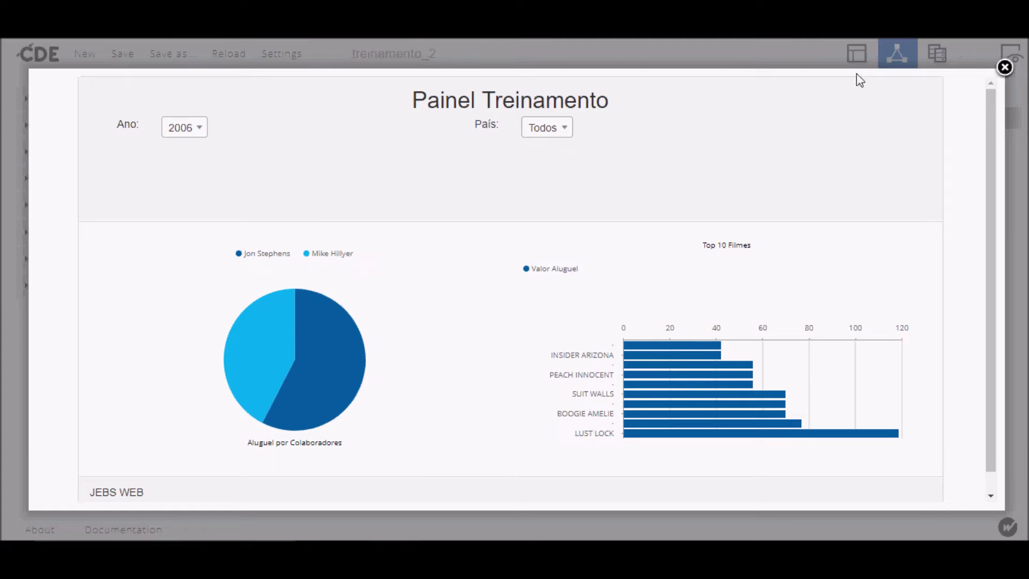
{"action": "left_click", "coordinate": [1004, 68]}
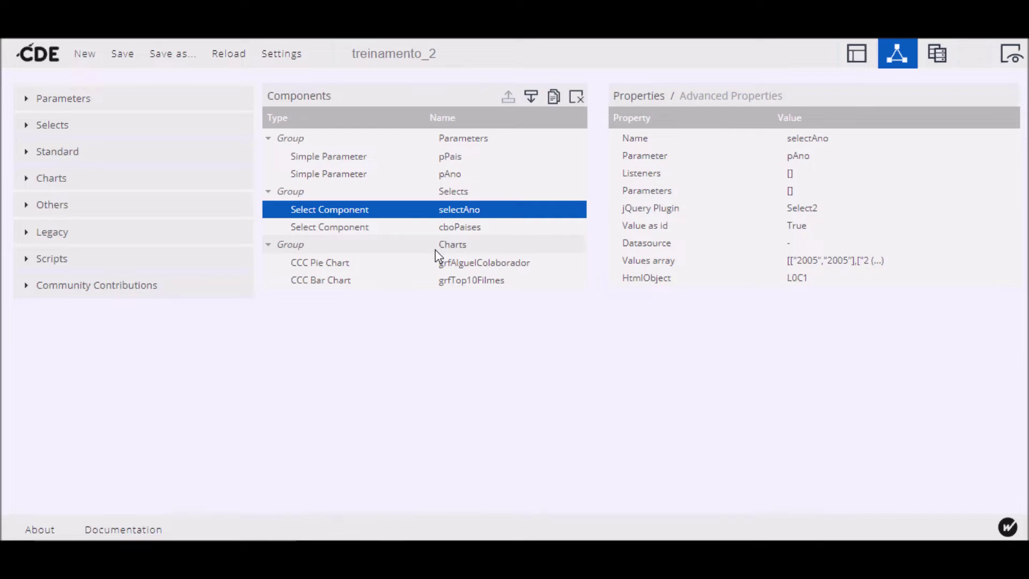
Step: Examine the properties of the grfAlguelColaborador pie chart and bring up the dashboard's datasources
{"action": "left_click", "coordinate": [467, 265]}
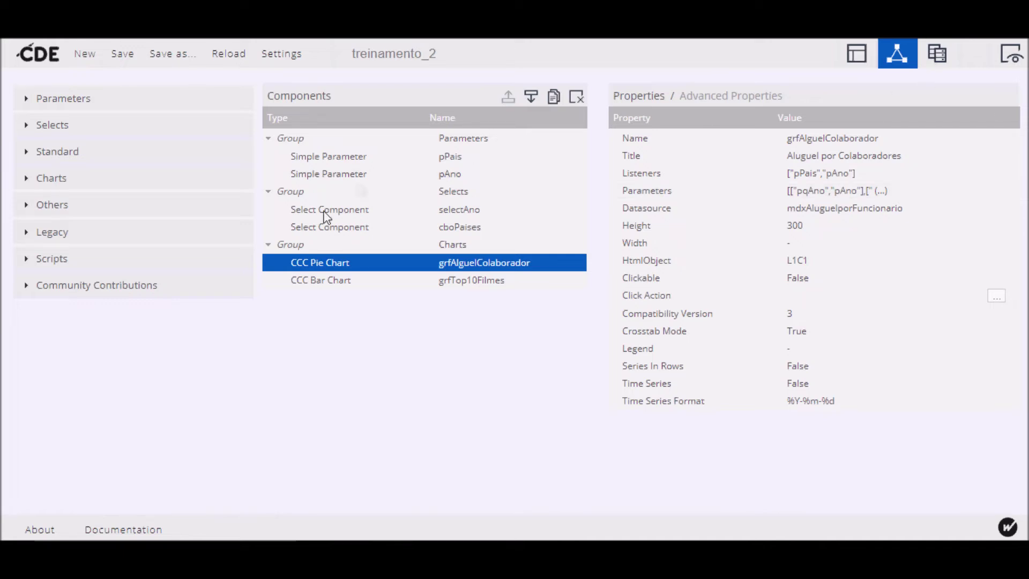
{"action": "left_click", "coordinate": [936, 54]}
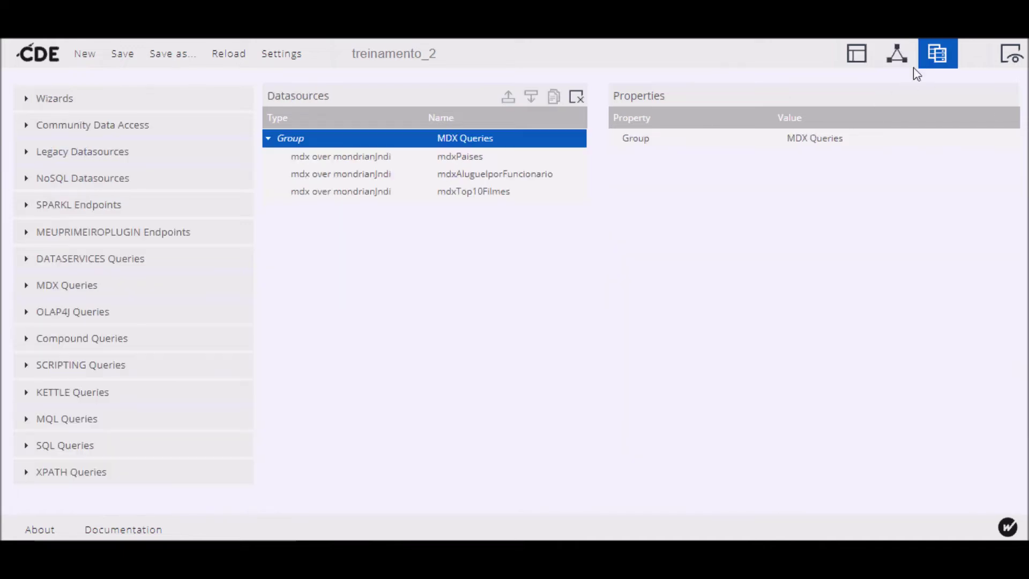
Step: Examine the parameters defined for the mdxAluguelporFuncionario datasource and close their dialog
{"action": "left_click", "coordinate": [452, 176]}
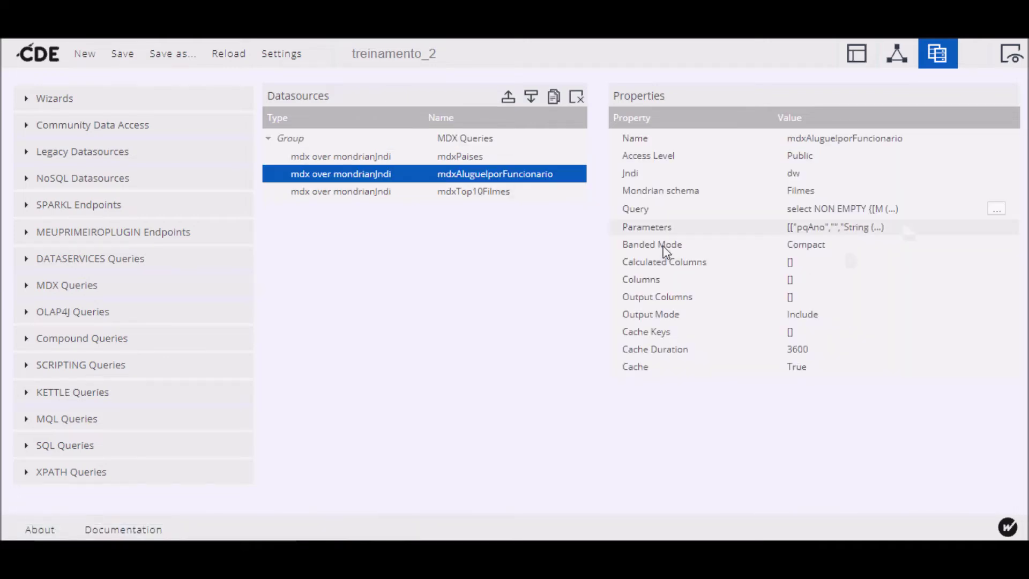
{"action": "left_click", "coordinate": [815, 227]}
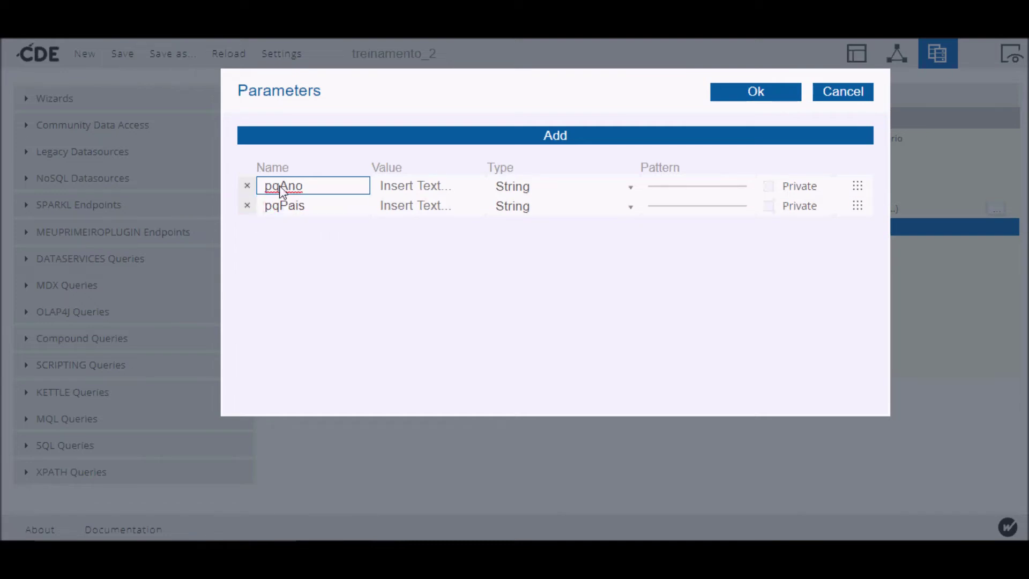
{"action": "left_click", "coordinate": [786, 95]}
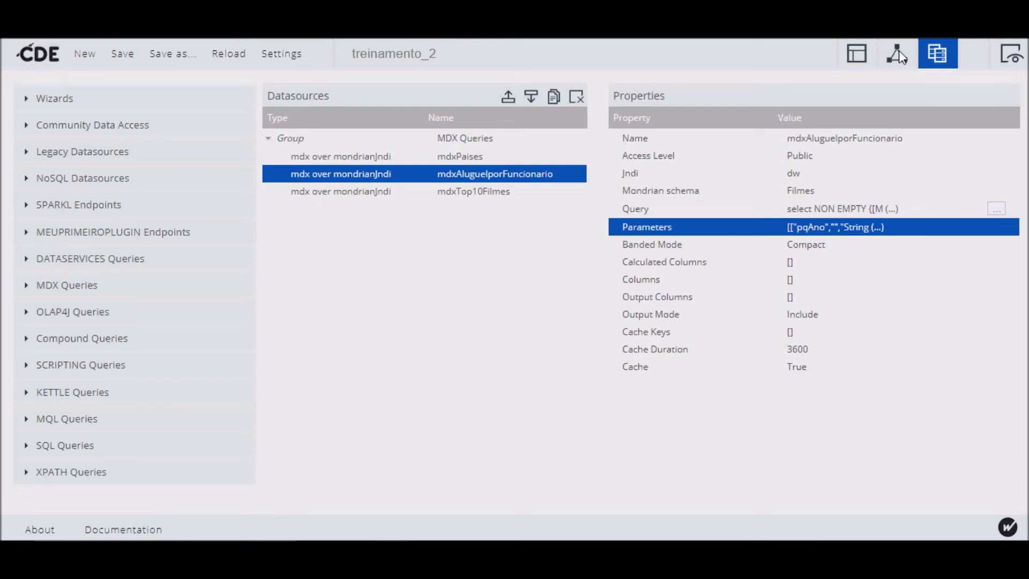
Step: Examine the properties of the pPais and pAno simple parameters among the dashboard's components
{"action": "left_click", "coordinate": [897, 52]}
{"action": "left_click", "coordinate": [425, 155]}
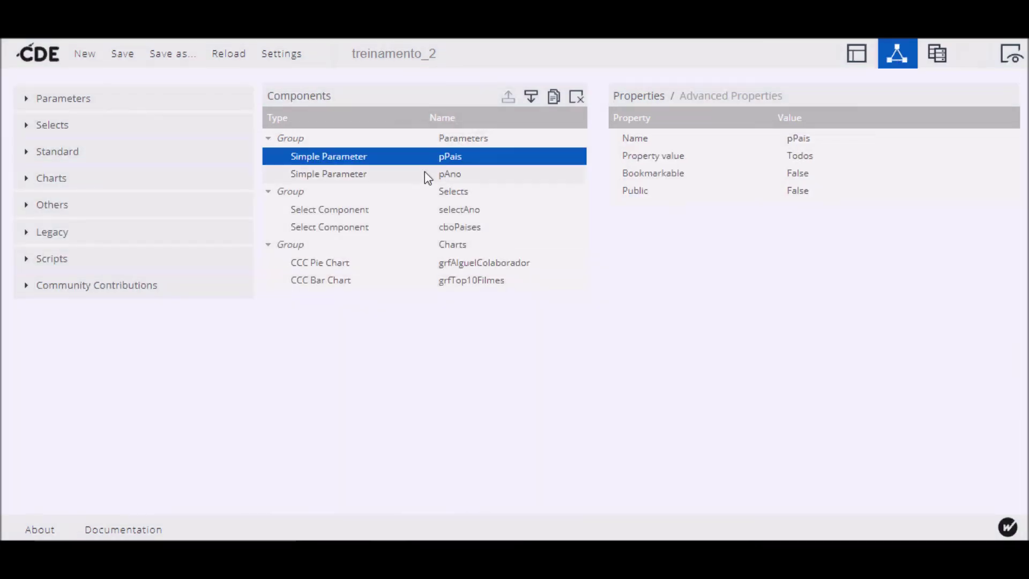
{"action": "left_click", "coordinate": [424, 172]}
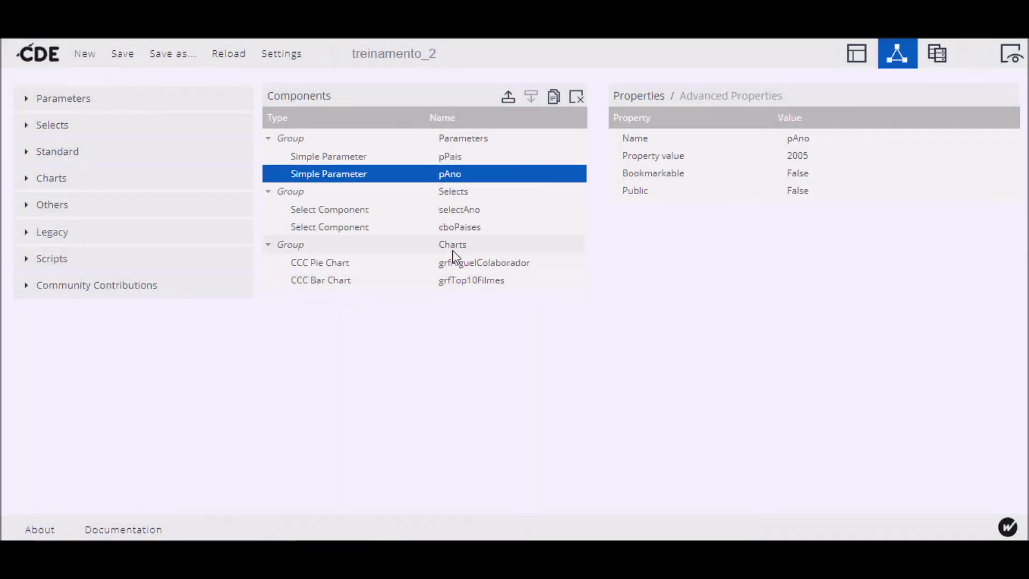
Step: Examine how the grfAlguelColaborador pie chart's parameters map query arguments to dashboard parameters, and close the dialog
{"action": "left_click", "coordinate": [460, 265]}
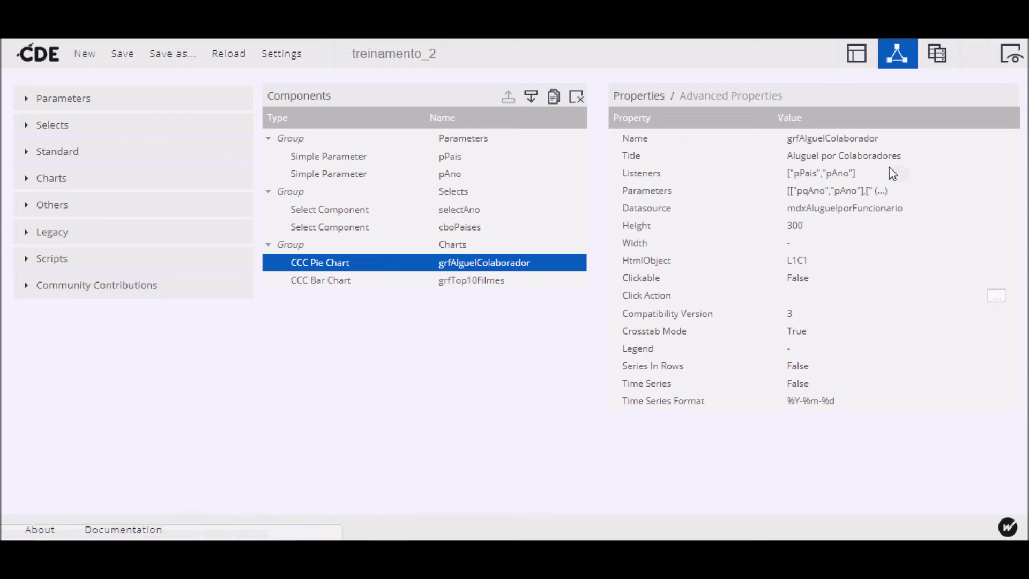
{"action": "left_click", "coordinate": [868, 199]}
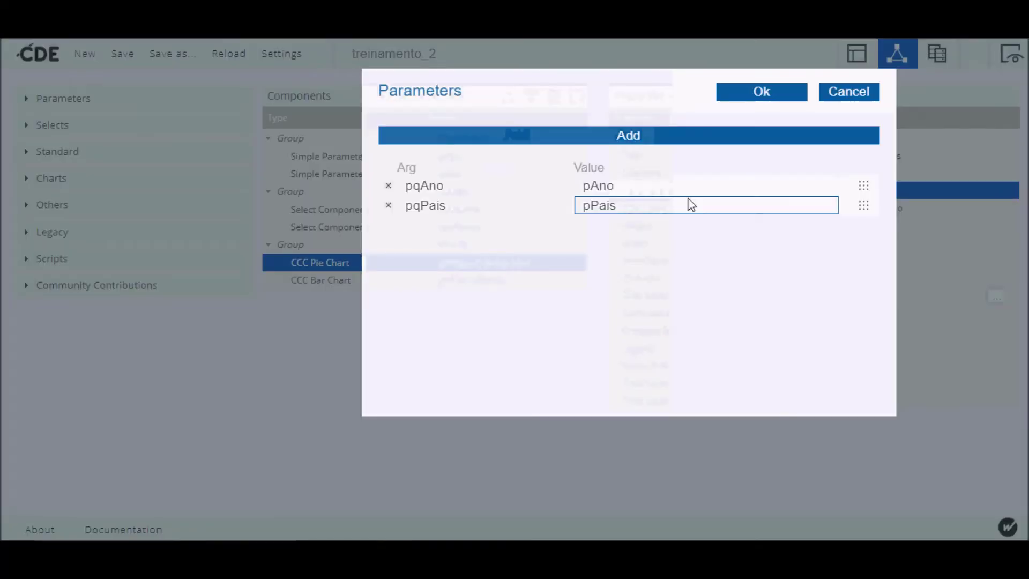
{"action": "left_click", "coordinate": [492, 188]}
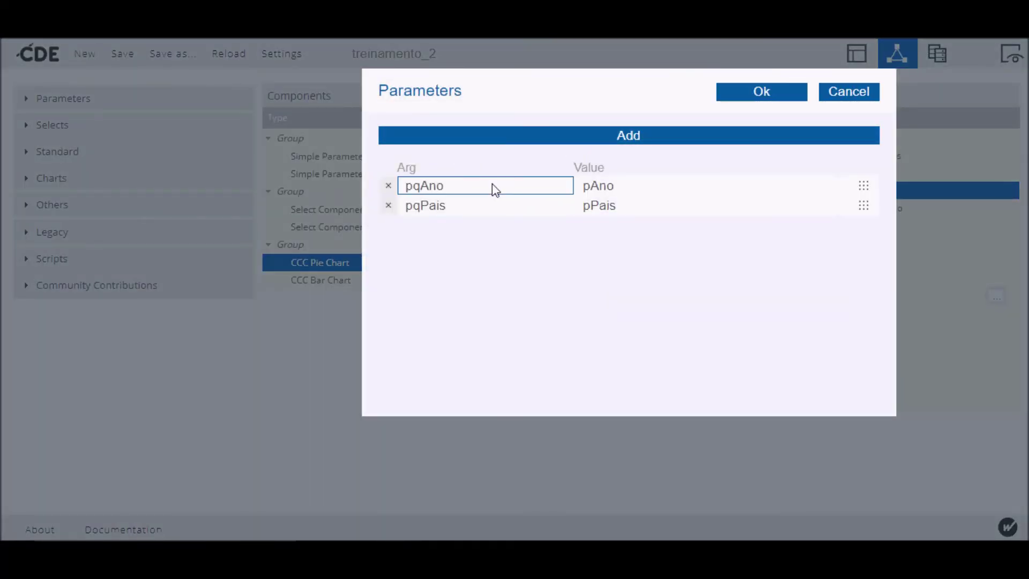
{"action": "left_click_drag", "start_coordinate": [475, 191], "coordinate": [402, 191]}
{"action": "left_click", "coordinate": [410, 191]}
{"action": "left_click", "coordinate": [650, 191]}
{"action": "double_click", "coordinate": [649, 185]}
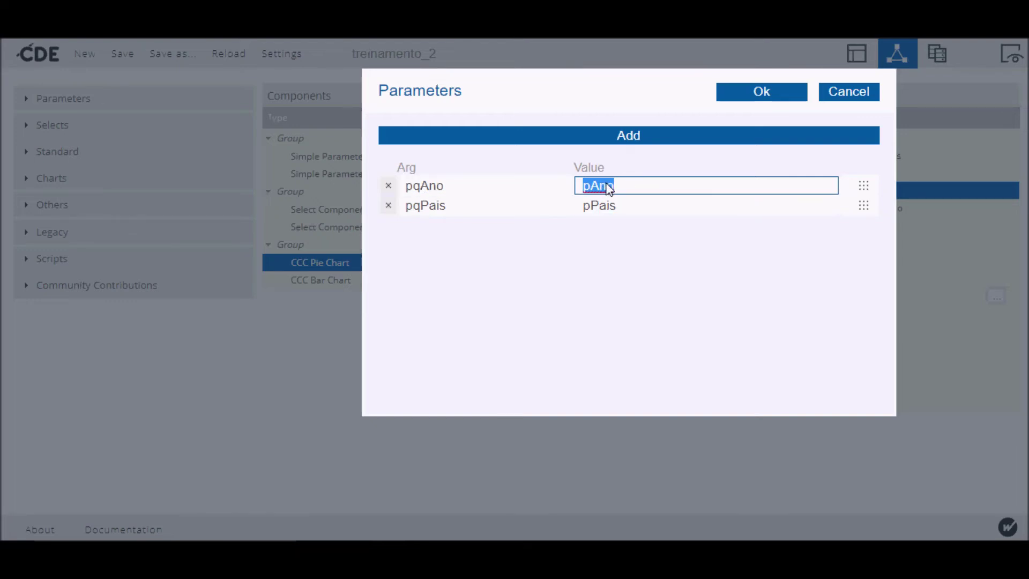
{"action": "left_click", "coordinate": [762, 92]}
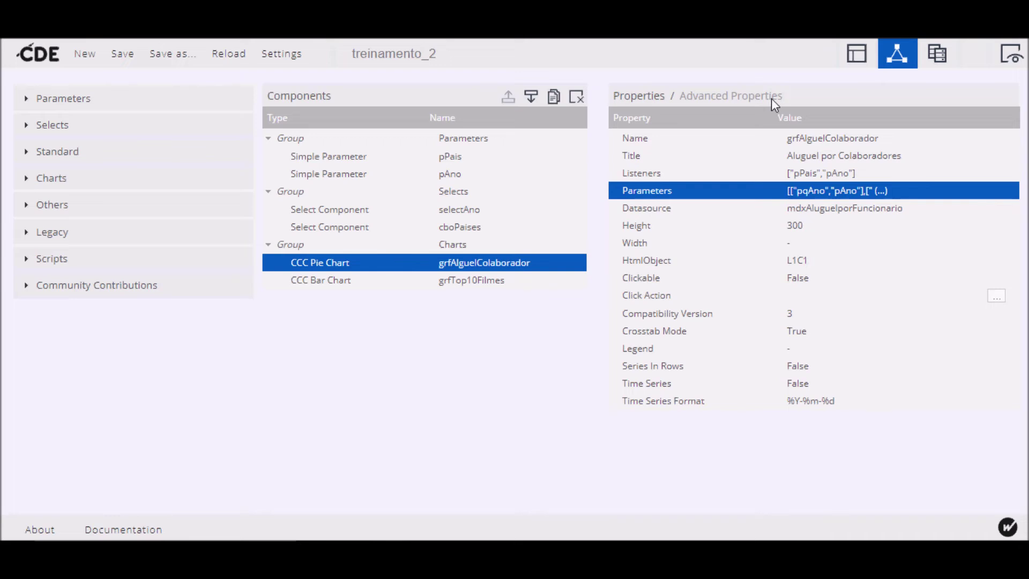
Step: Preview the dashboard with Ano set to 2006 and País set to Algeria, and close the preview
{"action": "left_click", "coordinate": [1008, 59]}
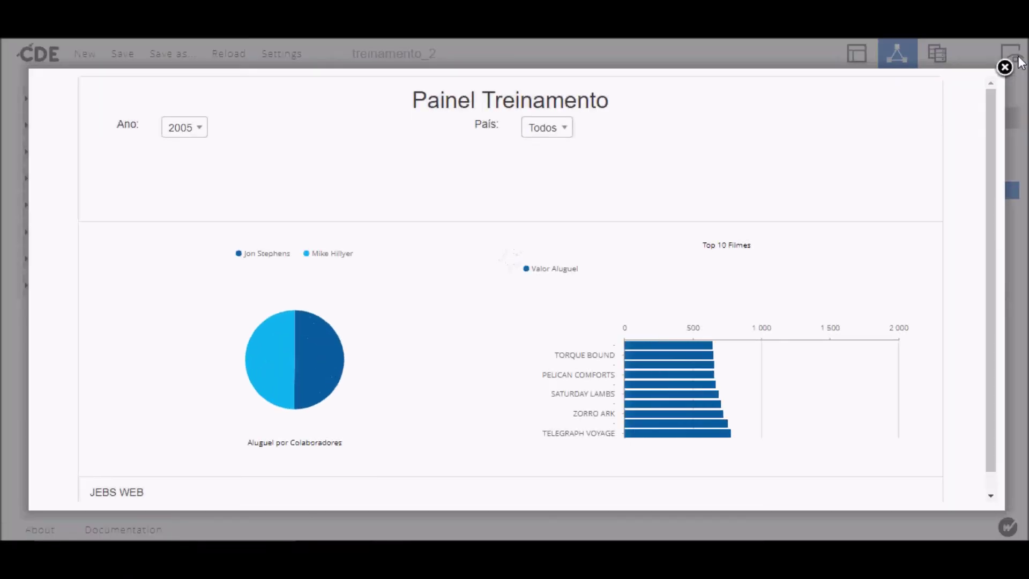
{"action": "left_click", "coordinate": [189, 133]}
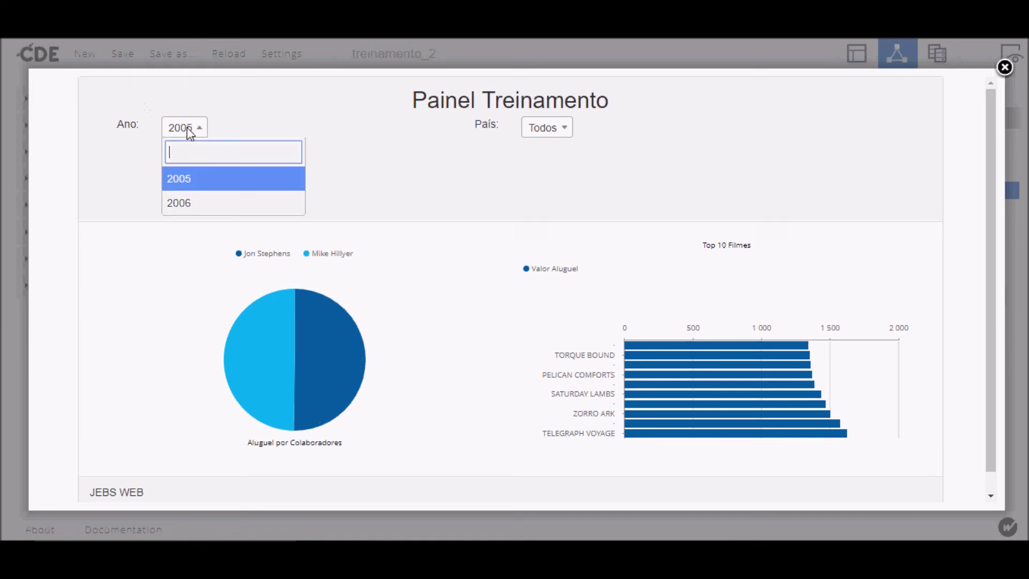
{"action": "left_click", "coordinate": [268, 204]}
{"action": "left_click", "coordinate": [567, 132]}
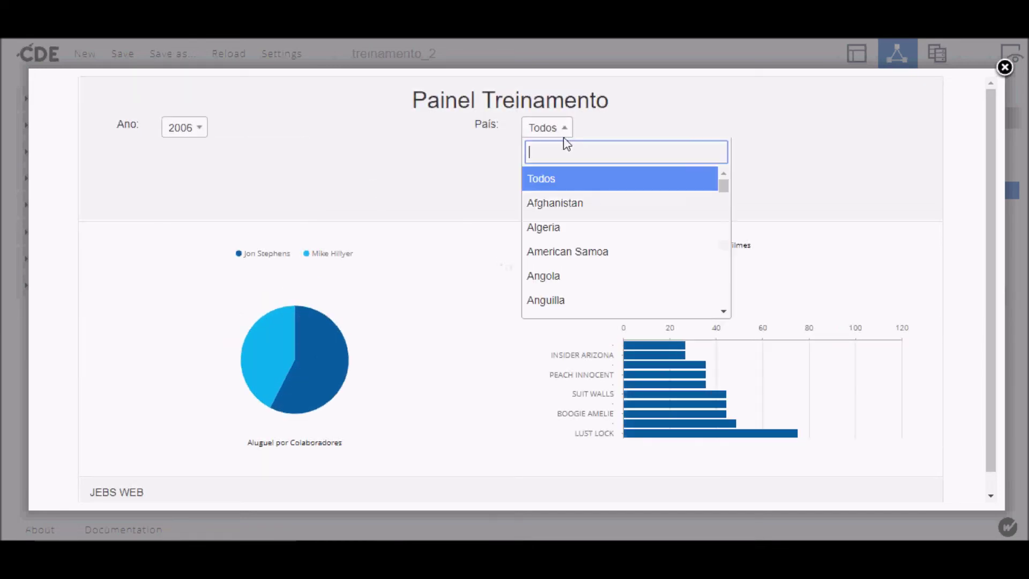
{"action": "left_click", "coordinate": [554, 222]}
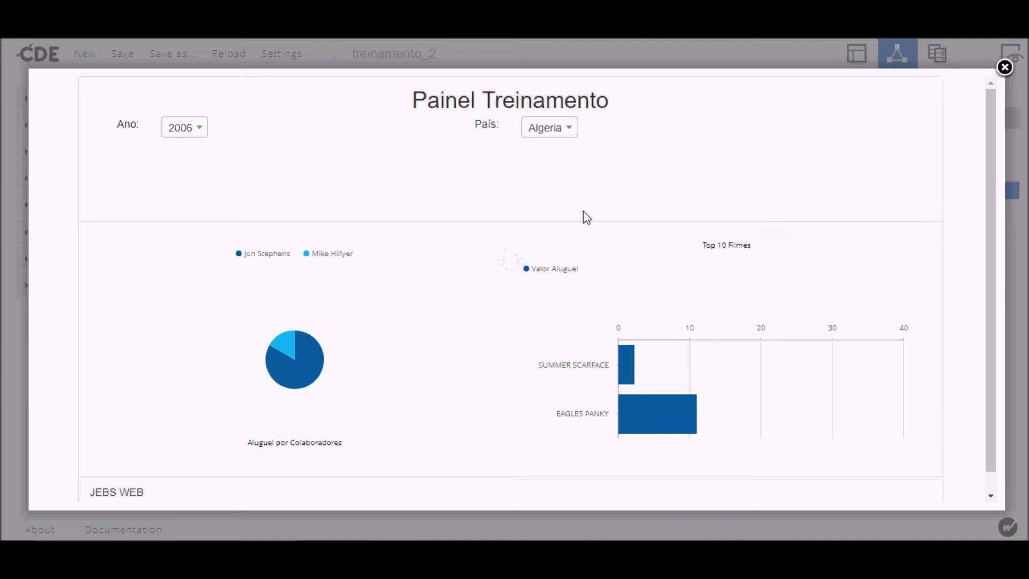
{"action": "left_click", "coordinate": [1005, 68]}
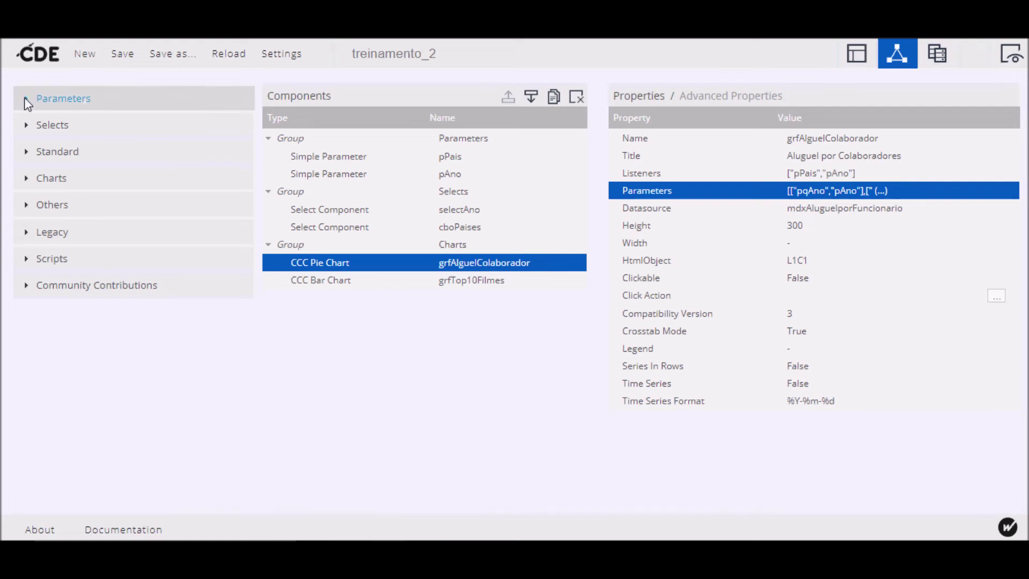
Step: Add a Button Component to the dashboard, named btnFiltrar with the label Filtrar
{"action": "left_click", "coordinate": [28, 207]}
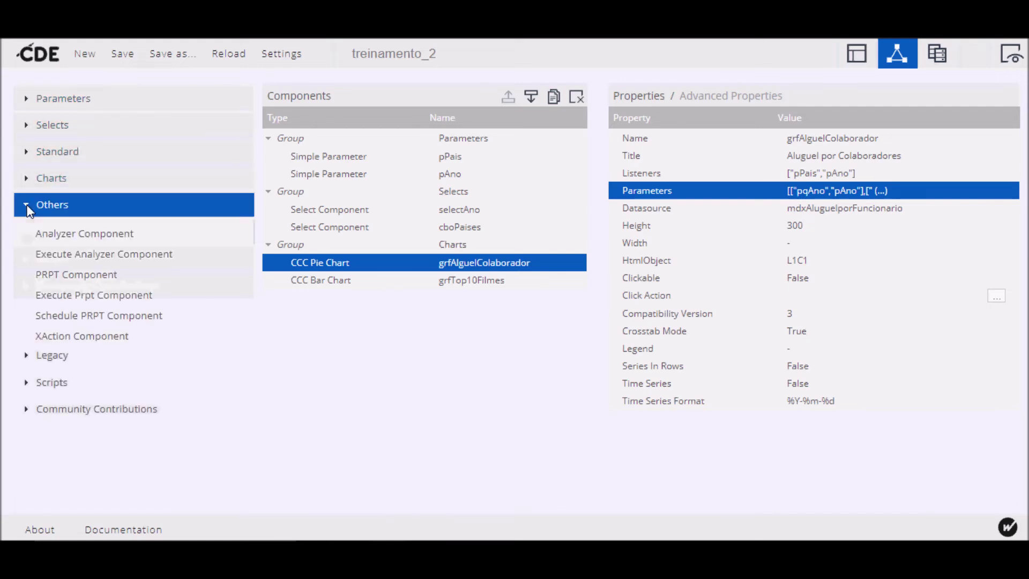
{"action": "left_click", "coordinate": [29, 156]}
{"action": "left_click", "coordinate": [93, 227]}
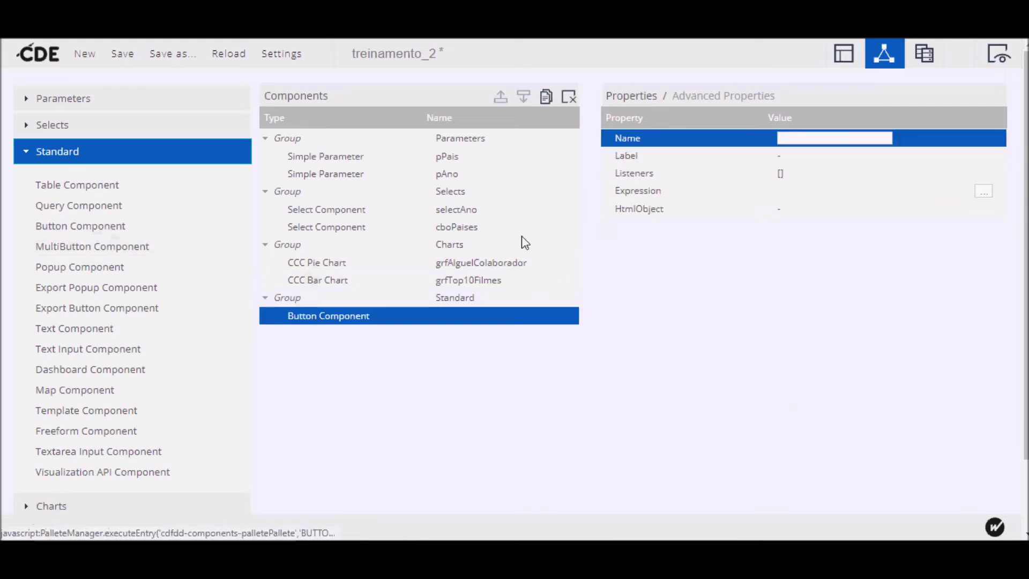
{"action": "left_click", "coordinate": [781, 138]}
{"action": "type", "text": "btnFiltrar"}
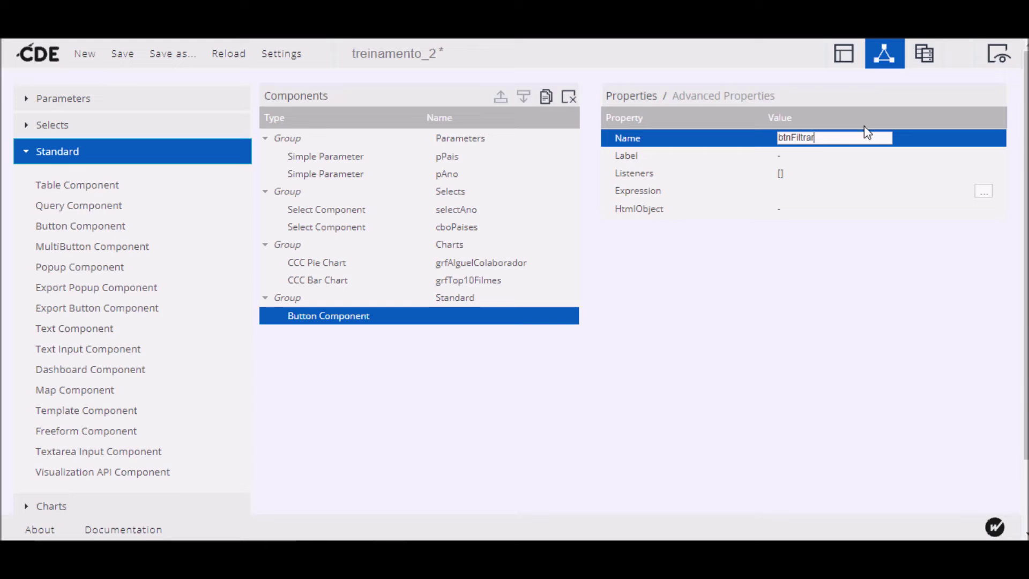
{"action": "left_click", "coordinate": [798, 155]}
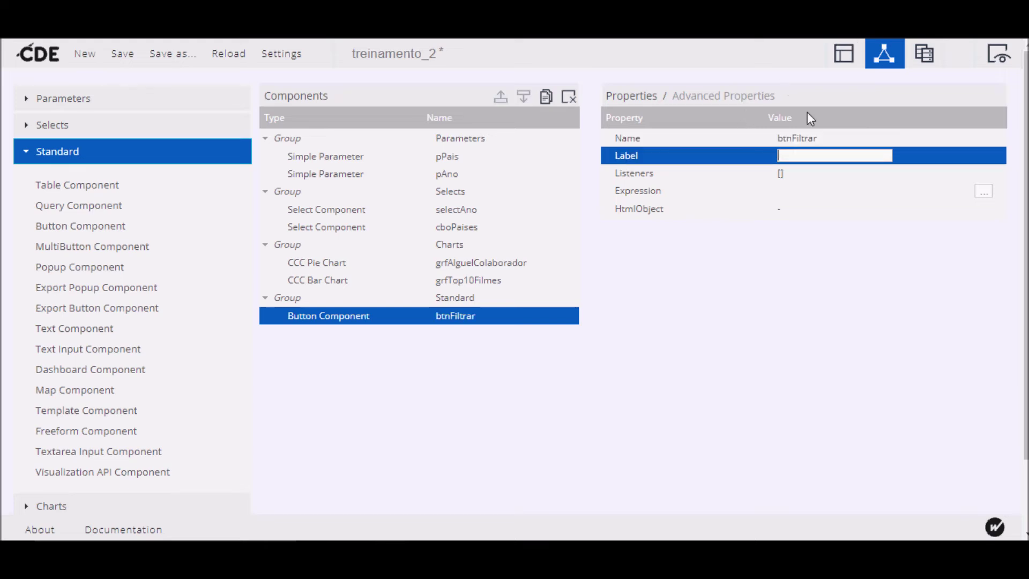
{"action": "type", "text": "Filtrar"}
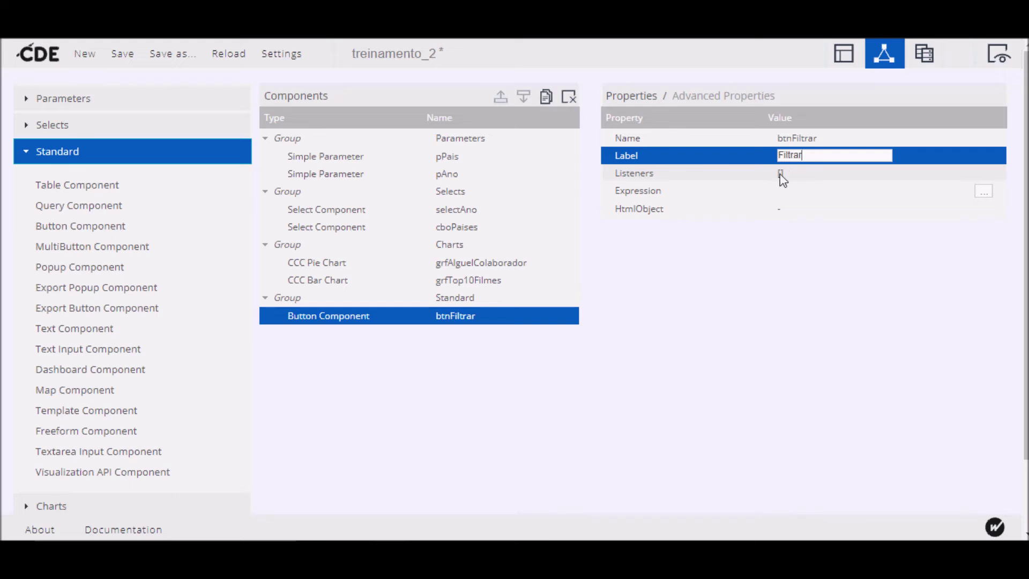
Step: Check the button column's name in the Linha0 row of the layout and set btnFiltrar's HtmlObject to colunaBotao
{"action": "left_click", "coordinate": [780, 210]}
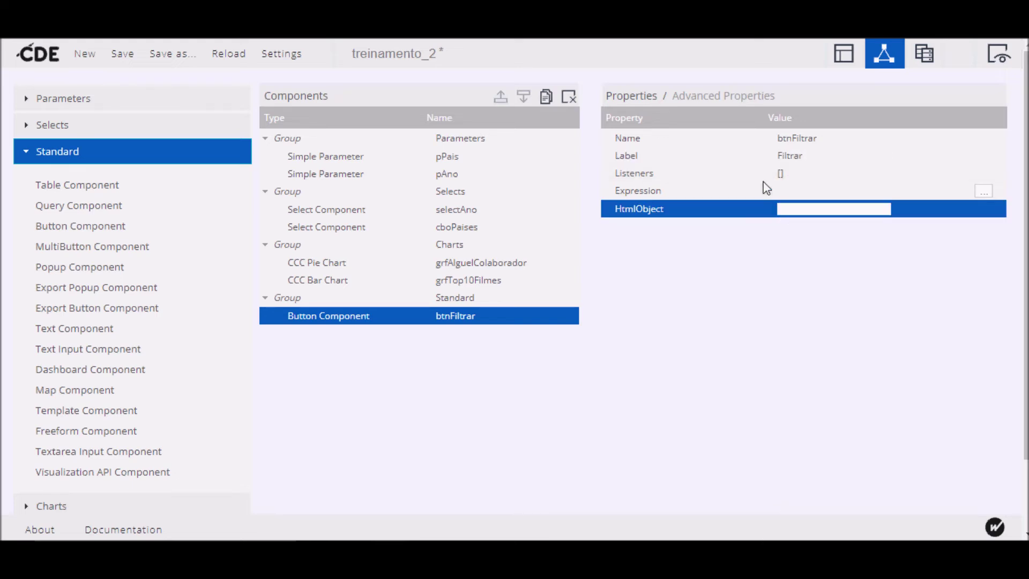
{"action": "left_click", "coordinate": [836, 56]}
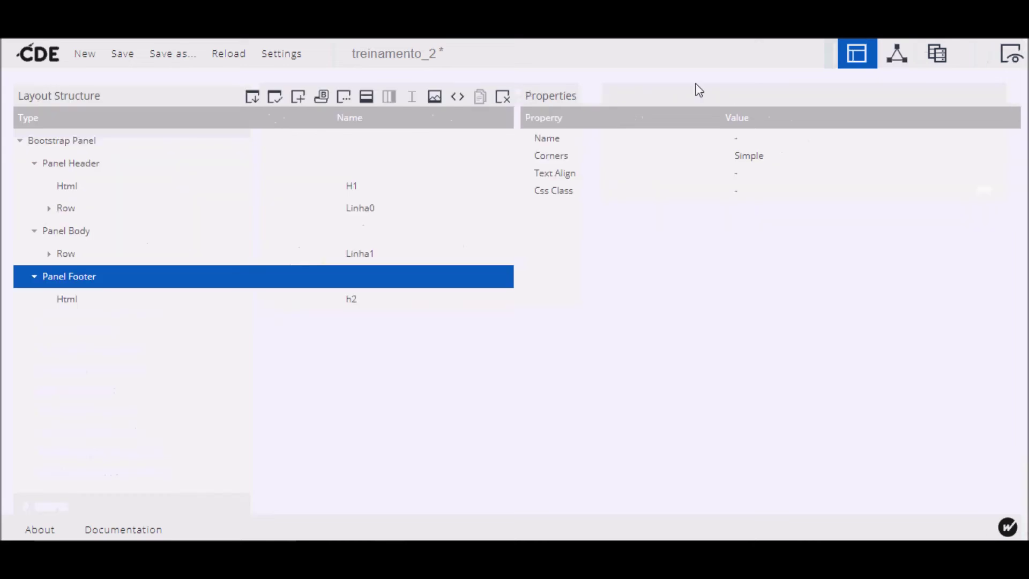
{"action": "left_click", "coordinate": [50, 209]}
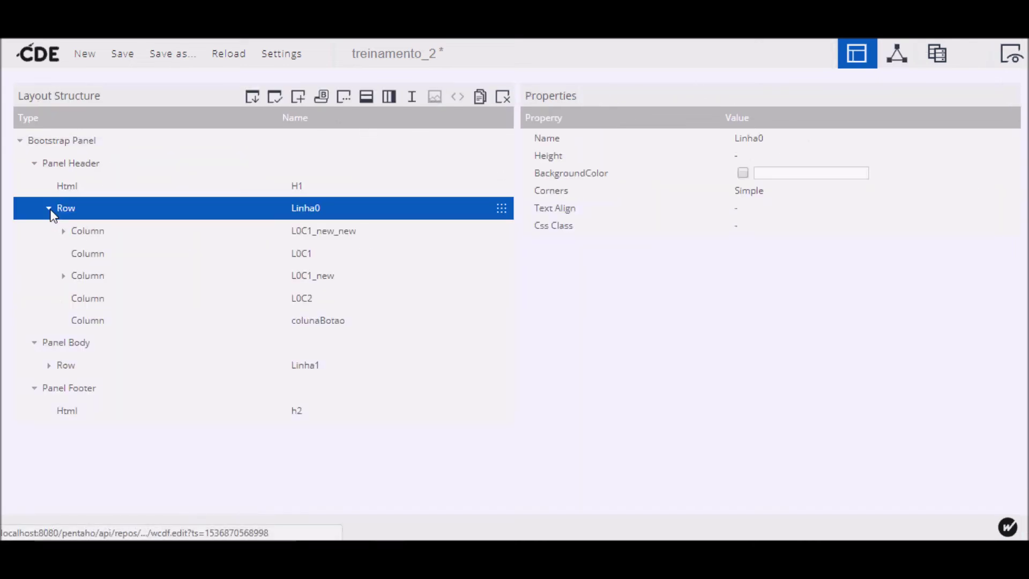
{"action": "left_click", "coordinate": [256, 325]}
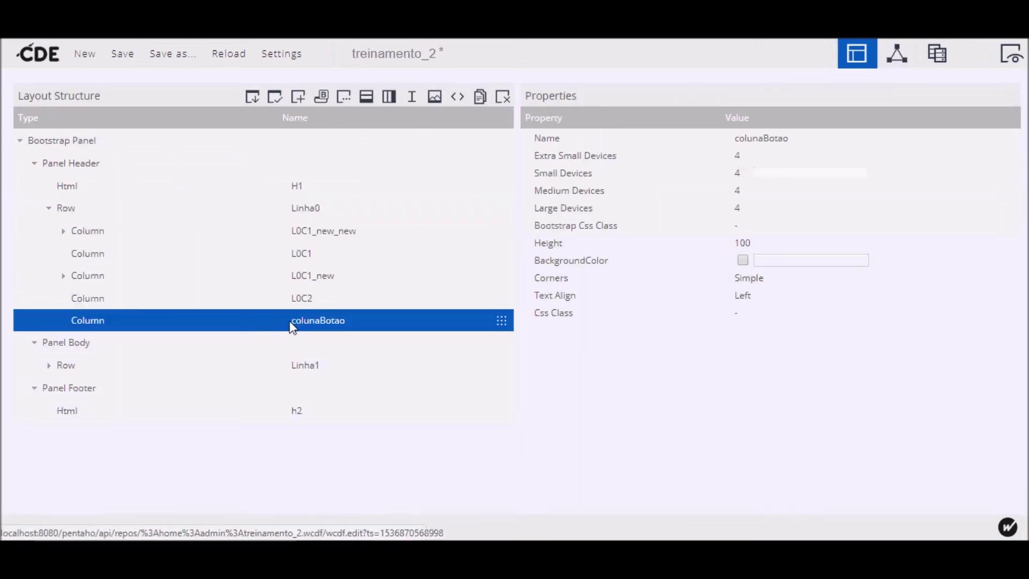
{"action": "left_click", "coordinate": [834, 138]}
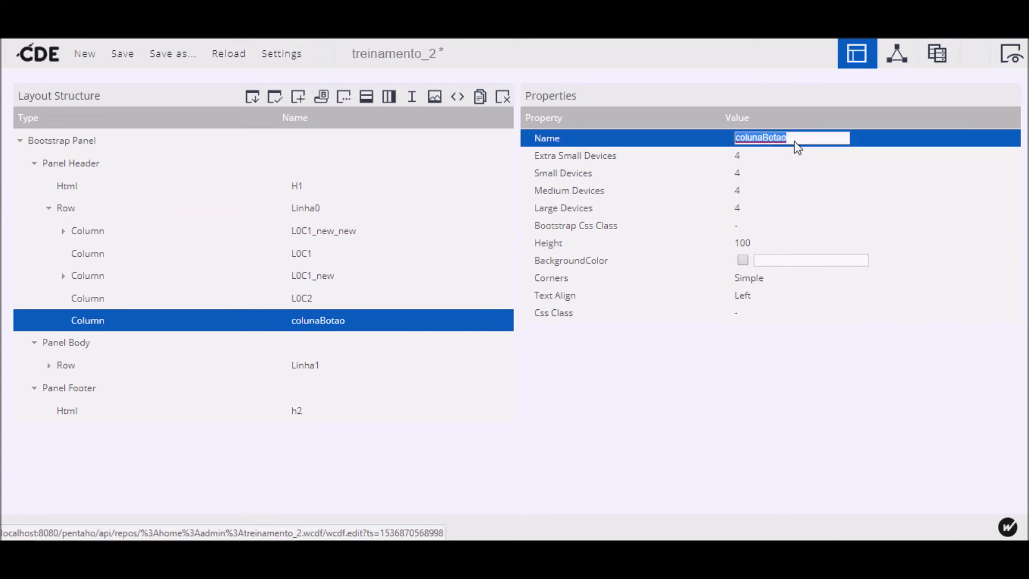
{"action": "left_click", "coordinate": [898, 58]}
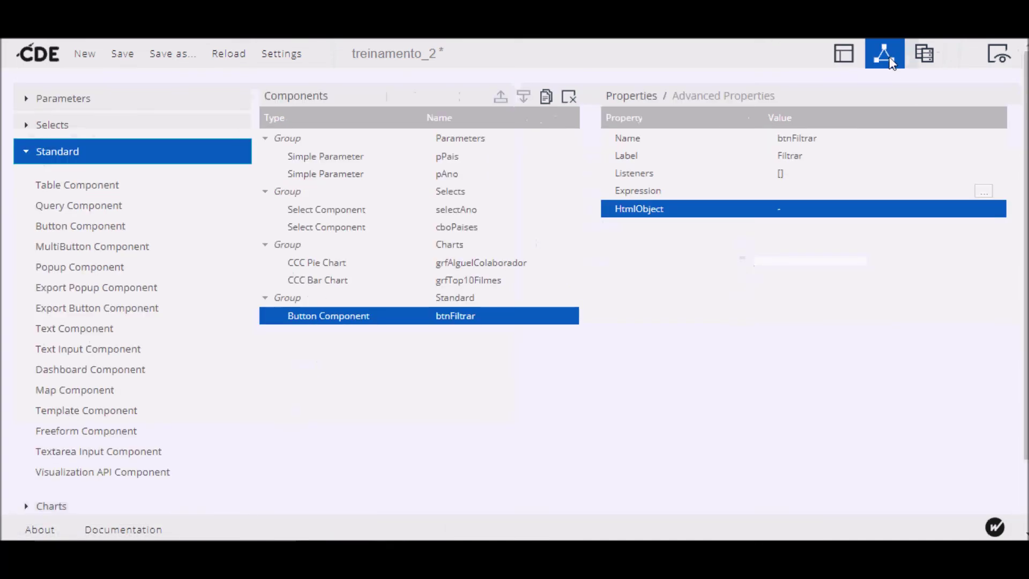
{"action": "left_click", "coordinate": [786, 215]}
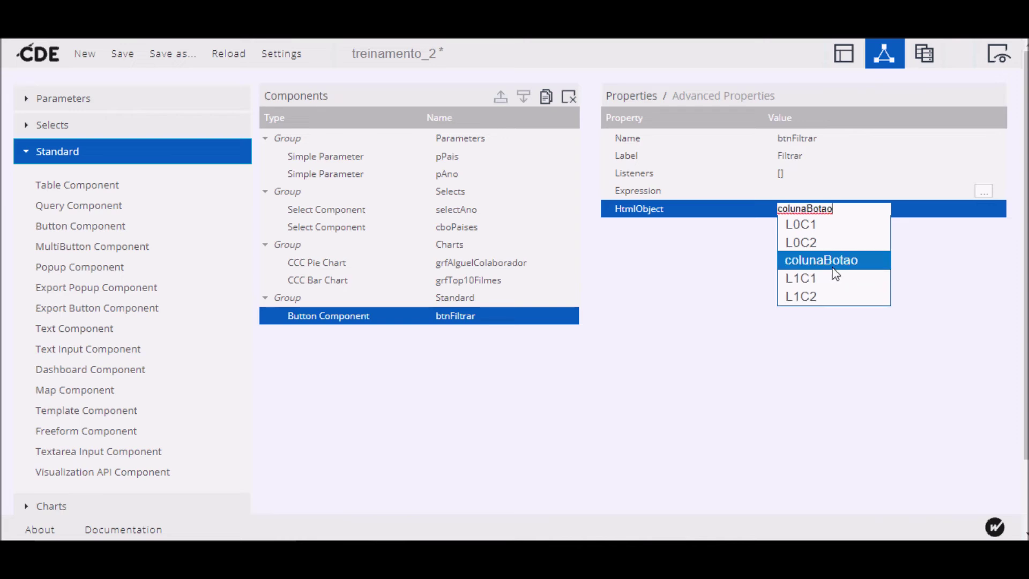
{"action": "left_click", "coordinate": [834, 263]}
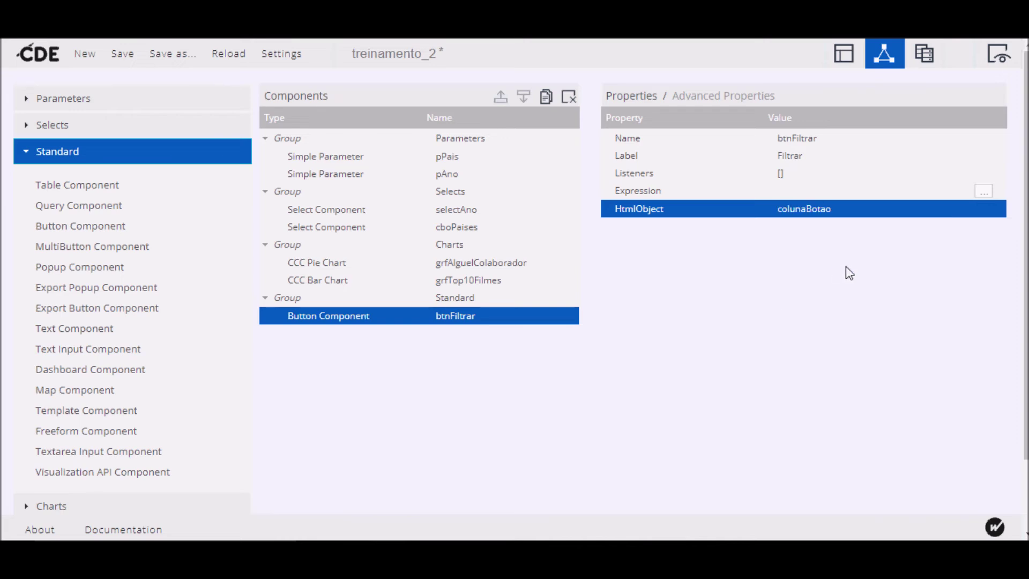
Step: Duplicate the pAno simple parameter, rename the copy pFiltrar and clear its property value
{"action": "left_click", "coordinate": [313, 173]}
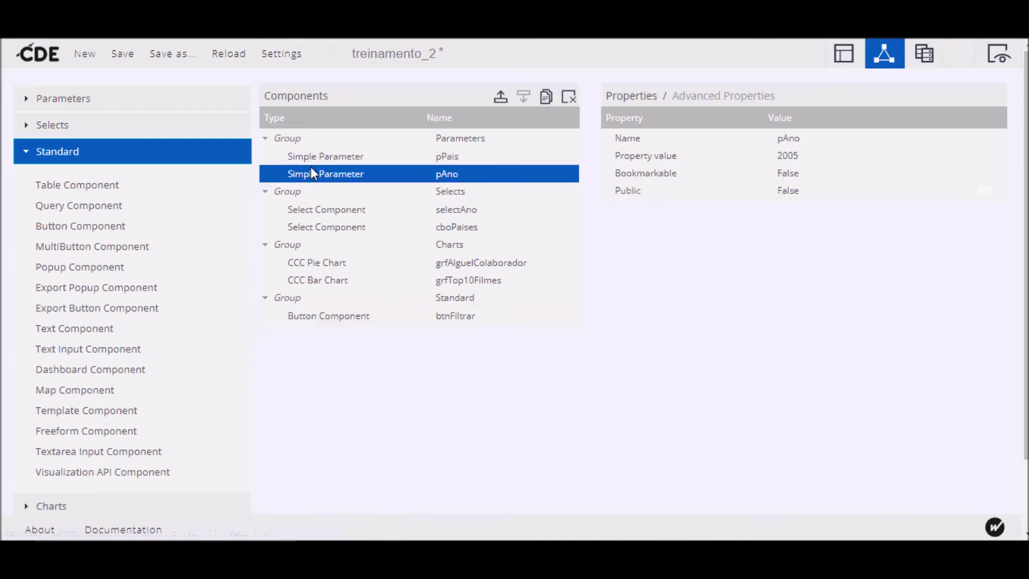
{"action": "left_click", "coordinate": [545, 97]}
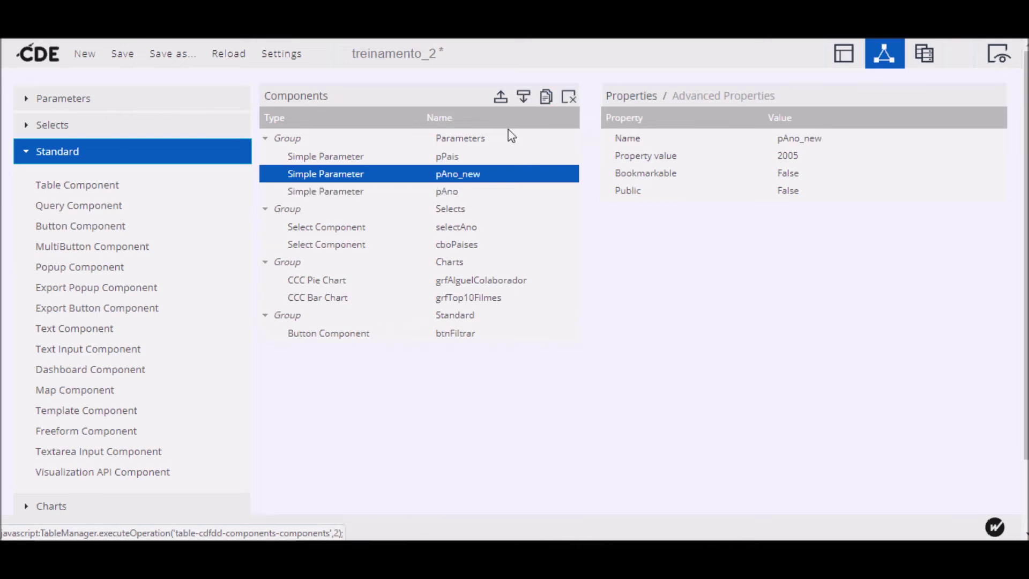
{"action": "left_click", "coordinate": [797, 140]}
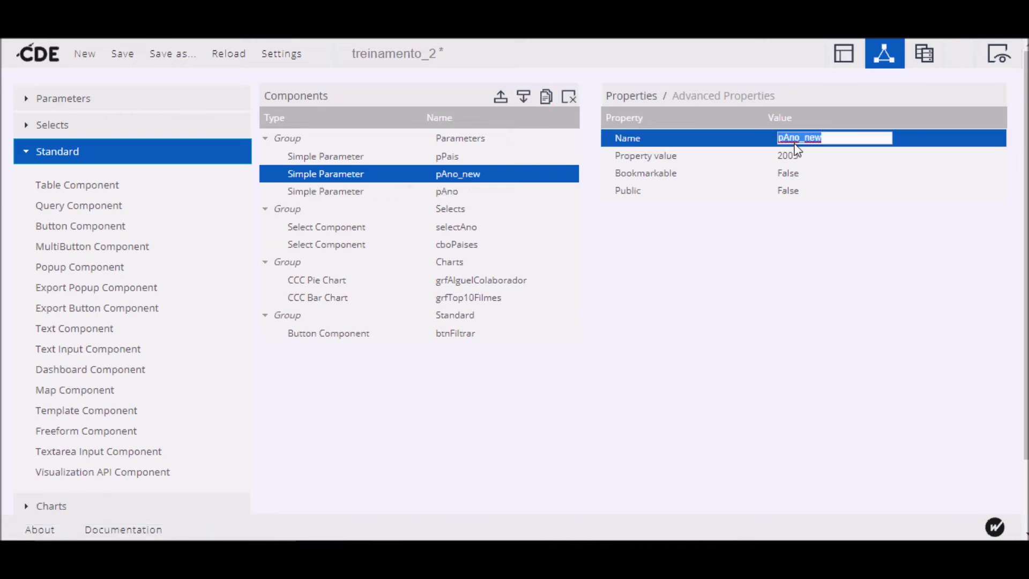
{"action": "type", "text": "pFiltrar"}
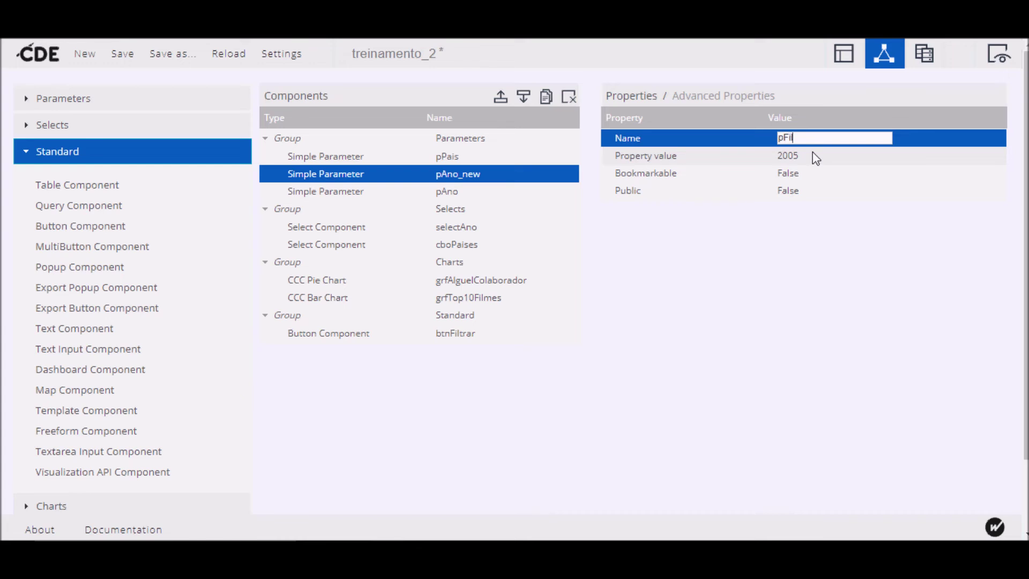
{"action": "key", "text": "Return"}
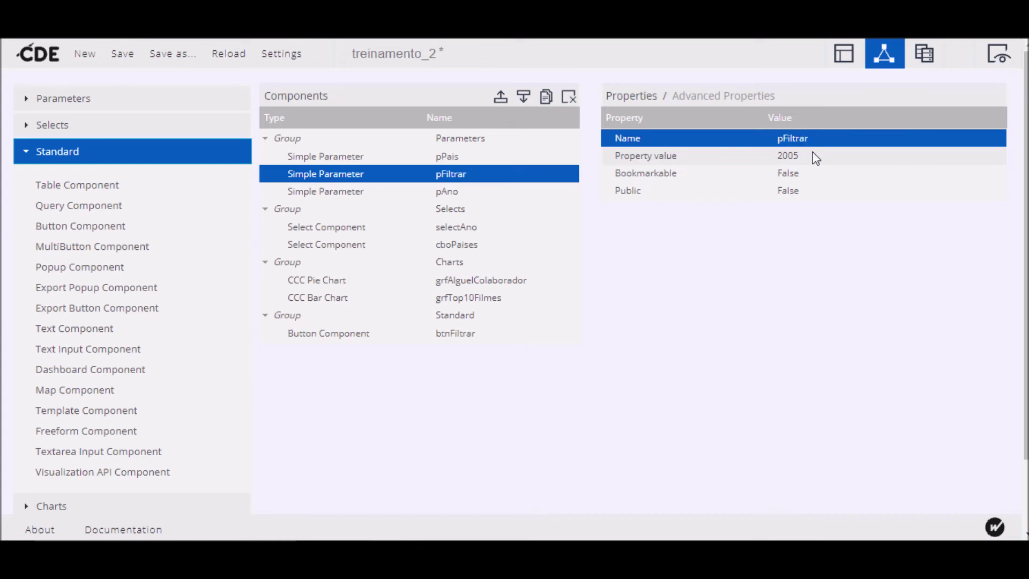
{"action": "left_click", "coordinate": [815, 158]}
{"action": "key", "text": "BackSpace"}
{"action": "key", "text": "Return"}
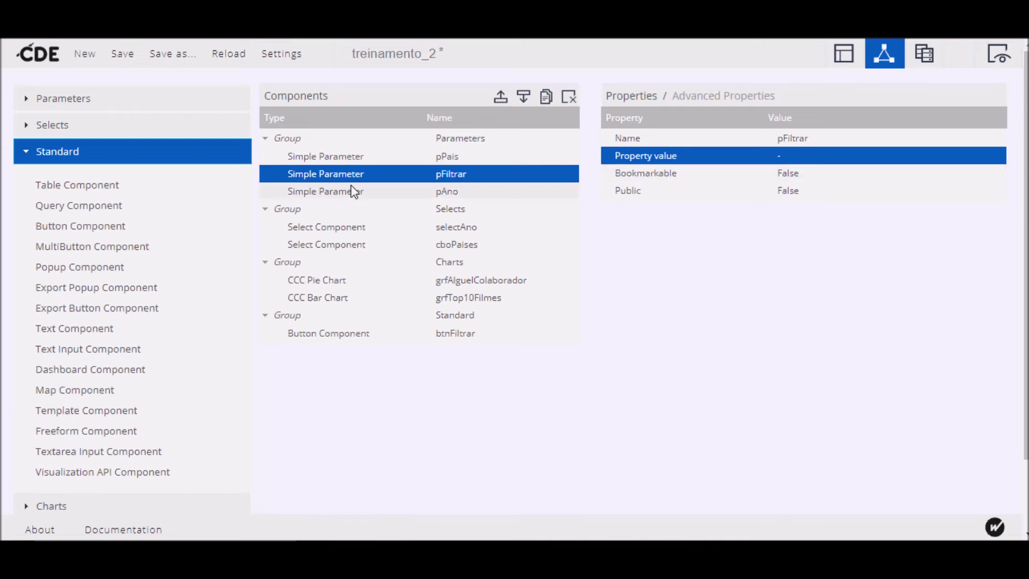
Step: Set btnFiltrar's Expression to a function that calls dashboard.fireChange("pFiltrar",1);
{"action": "left_click", "coordinate": [379, 334]}
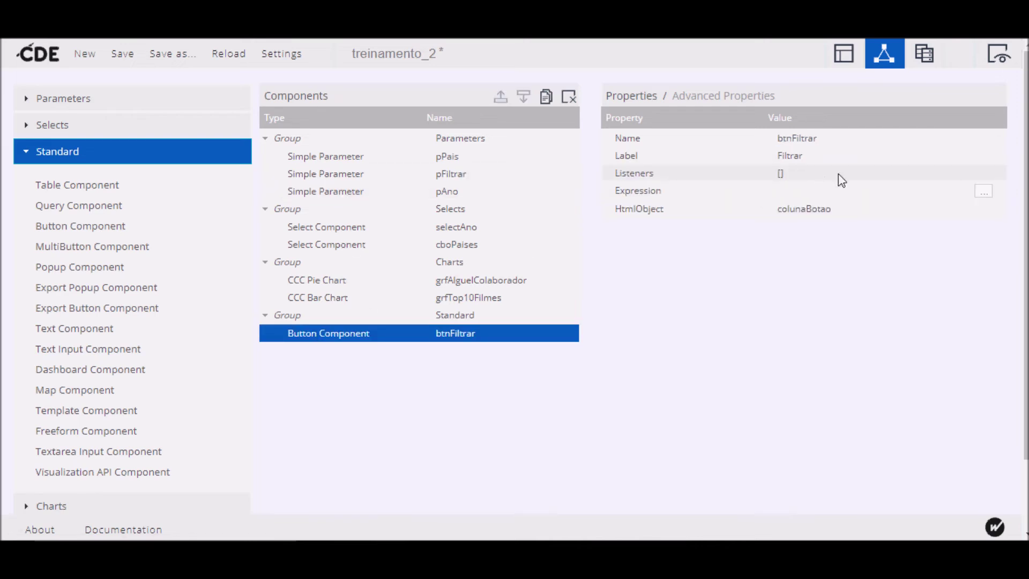
{"action": "left_click", "coordinate": [984, 192]}
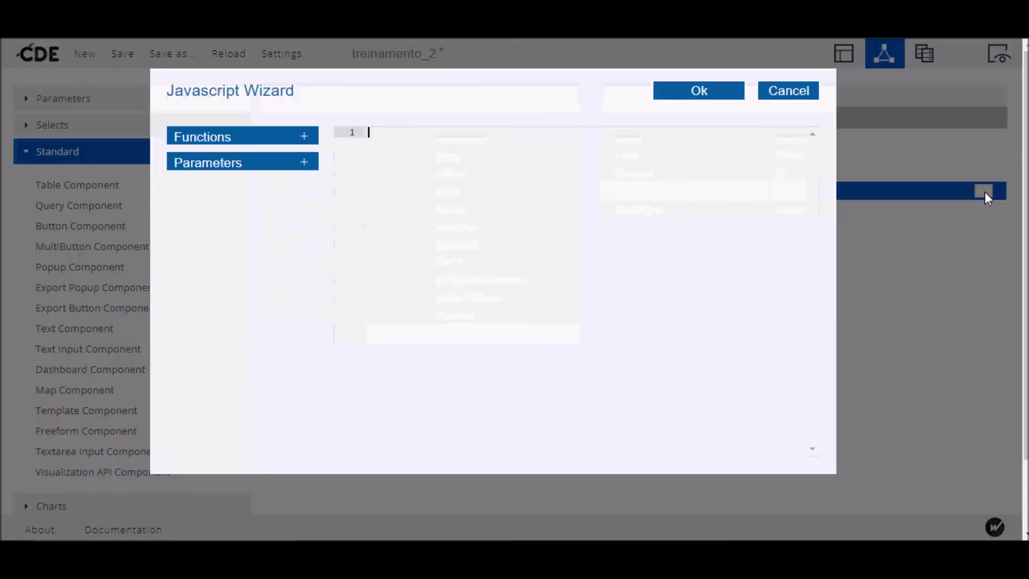
{"action": "type", "text": "function"}
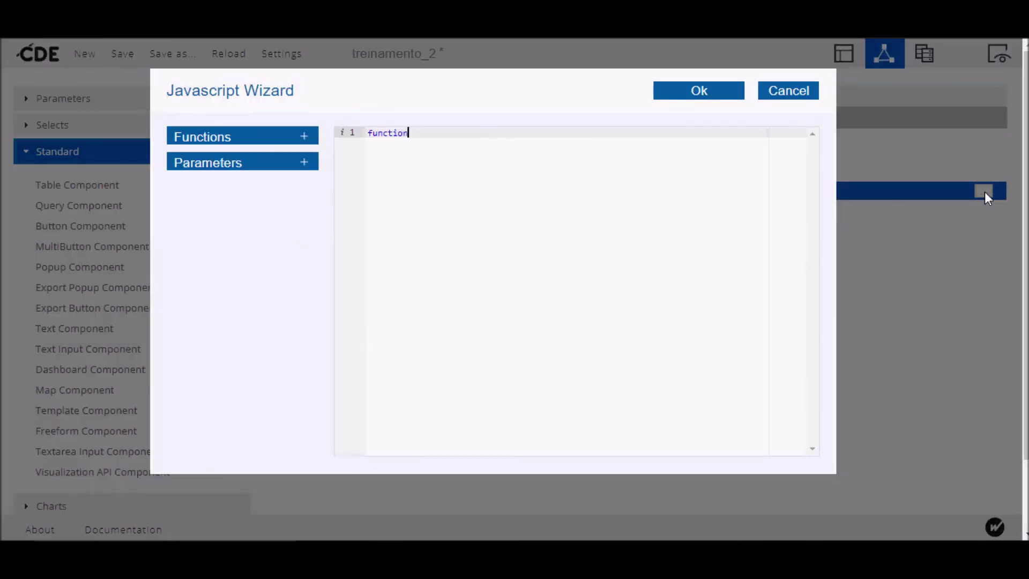
{"action": "type", "text": "(){"}
{"action": "key", "text": "Return"}
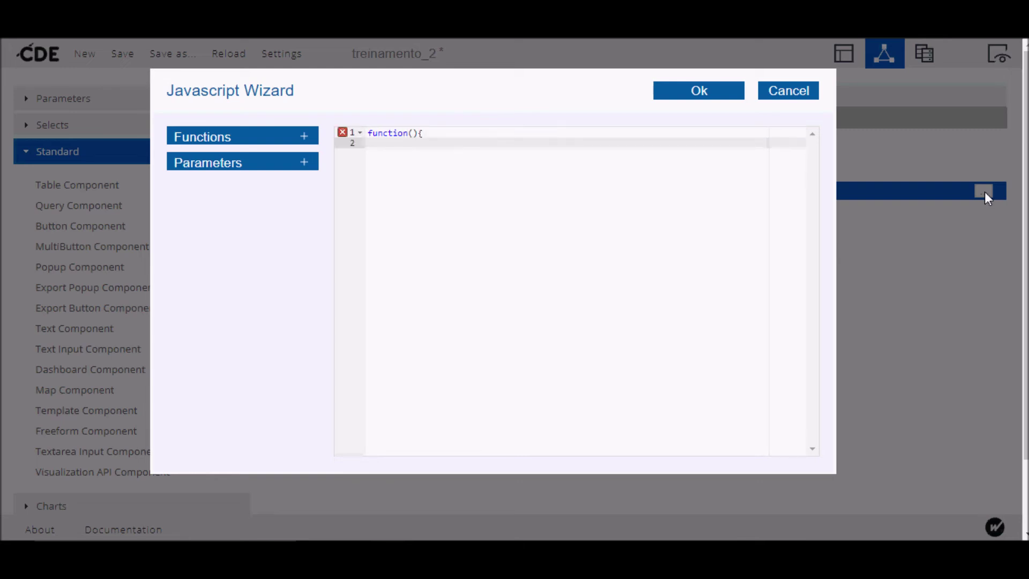
{"action": "type", "text": "dashboard.fireChange(\"pFiltrar\""}
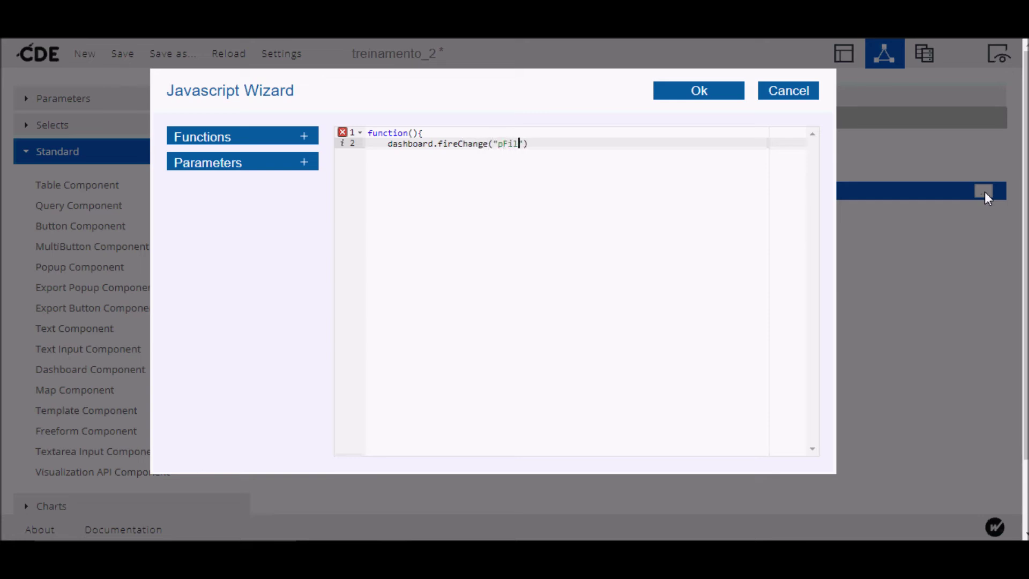
{"action": "type", "text": ",1);"}
{"action": "key", "text": "Return"}
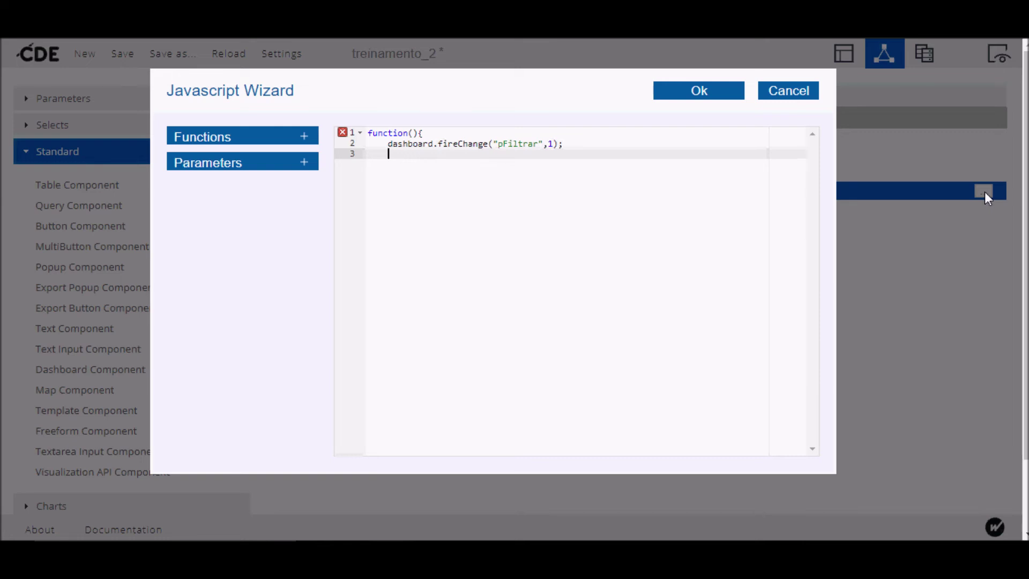
{"action": "type", "text": "}"}
{"action": "left_click", "coordinate": [530, 146]}
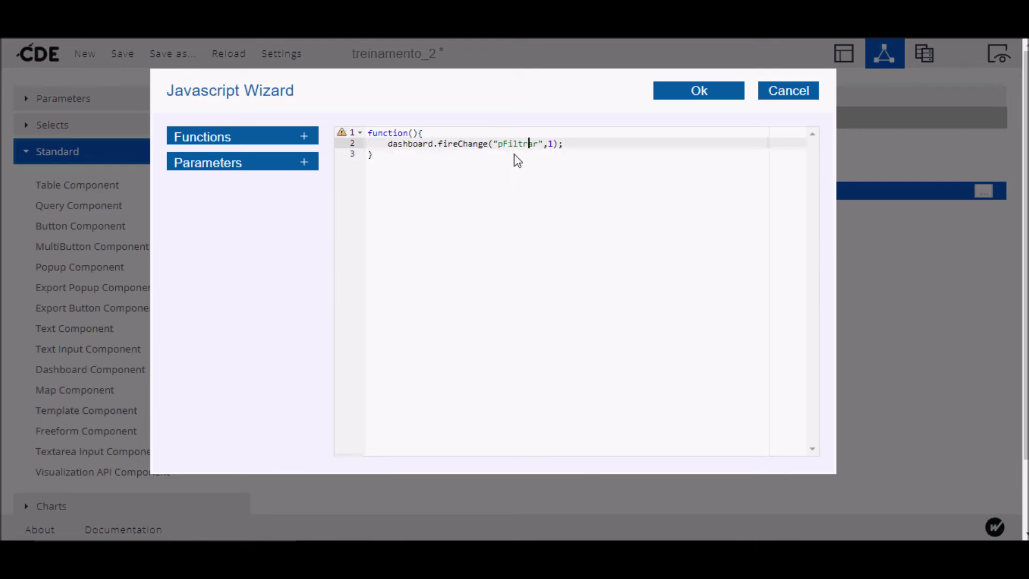
{"action": "left_click", "coordinate": [696, 92]}
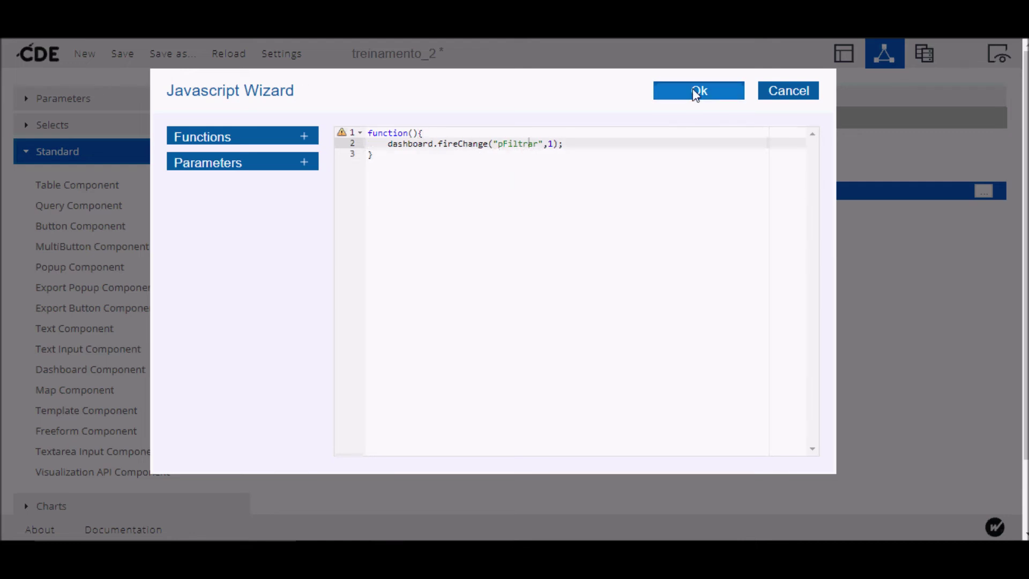
Step: Preview the dashboard, try the Filtrar button and close the preview
{"action": "left_click", "coordinate": [997, 54]}
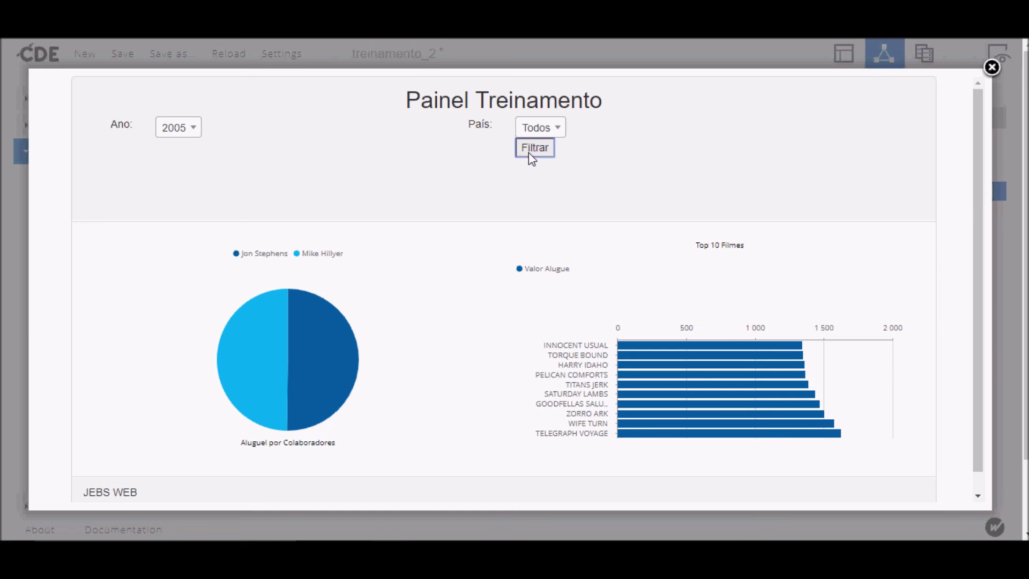
{"action": "left_click", "coordinate": [533, 156]}
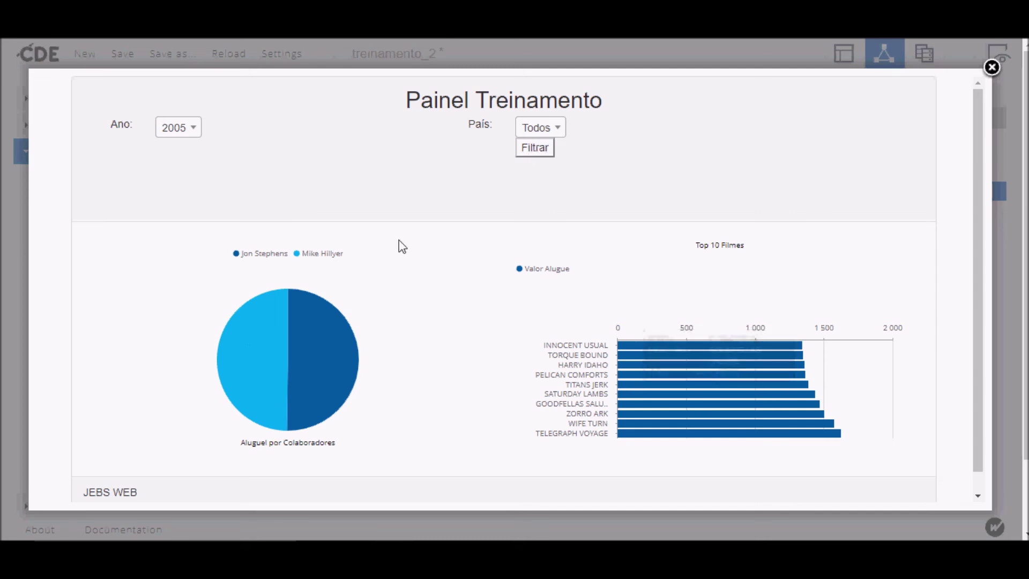
{"action": "left_click", "coordinate": [992, 67]}
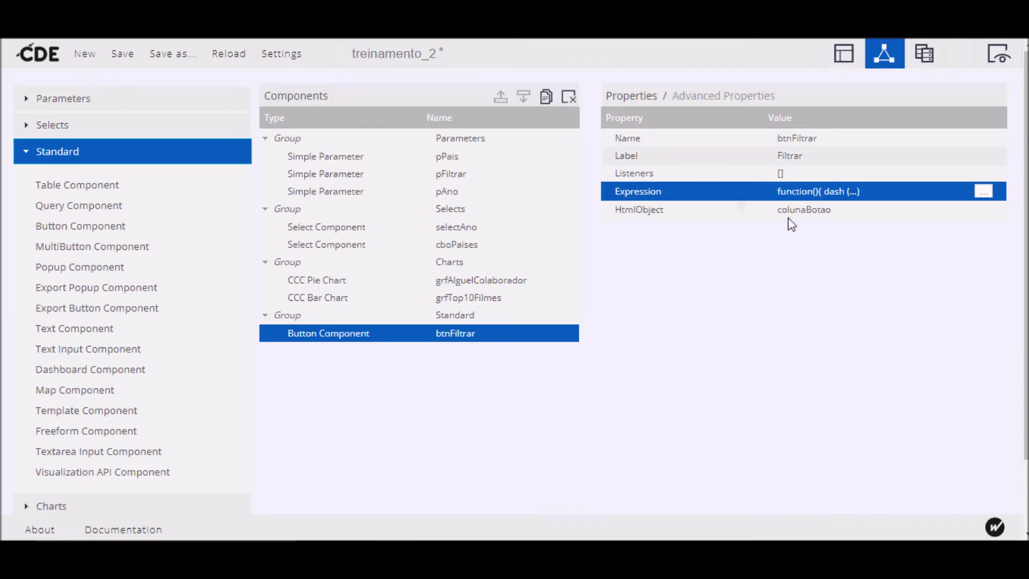
Step: Replace the pPais and pAno listeners of the grfAlguelColaborador pie chart with pFiltrar and check the chart's parameter mappings
{"action": "left_click", "coordinate": [458, 282]}
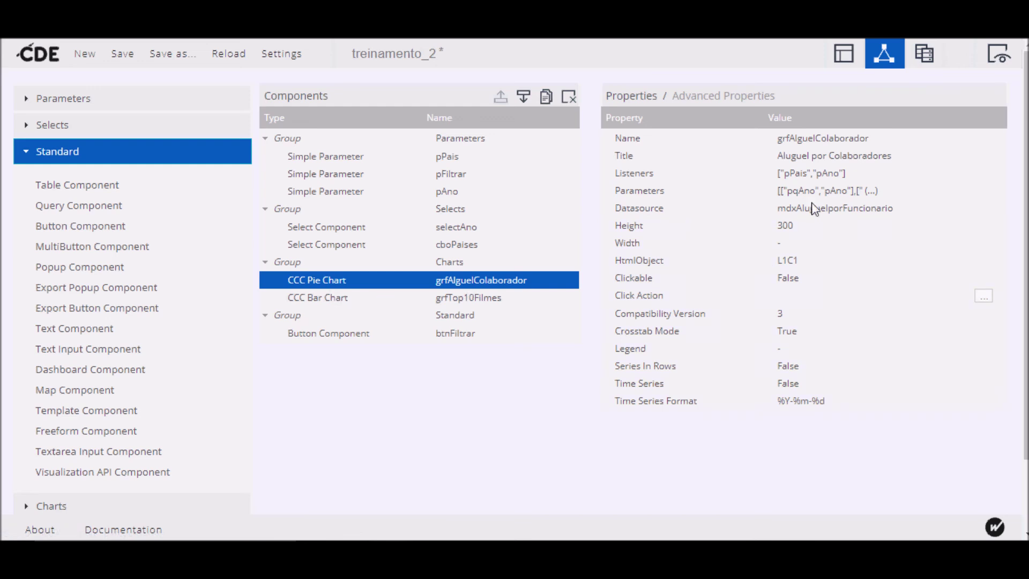
{"action": "left_click", "coordinate": [796, 174]}
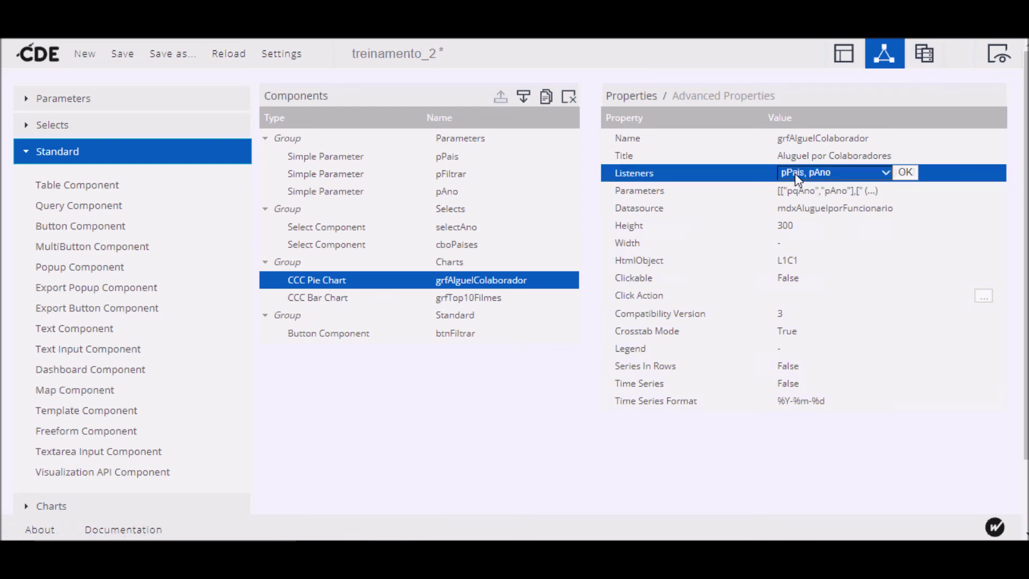
{"action": "left_click", "coordinate": [797, 174]}
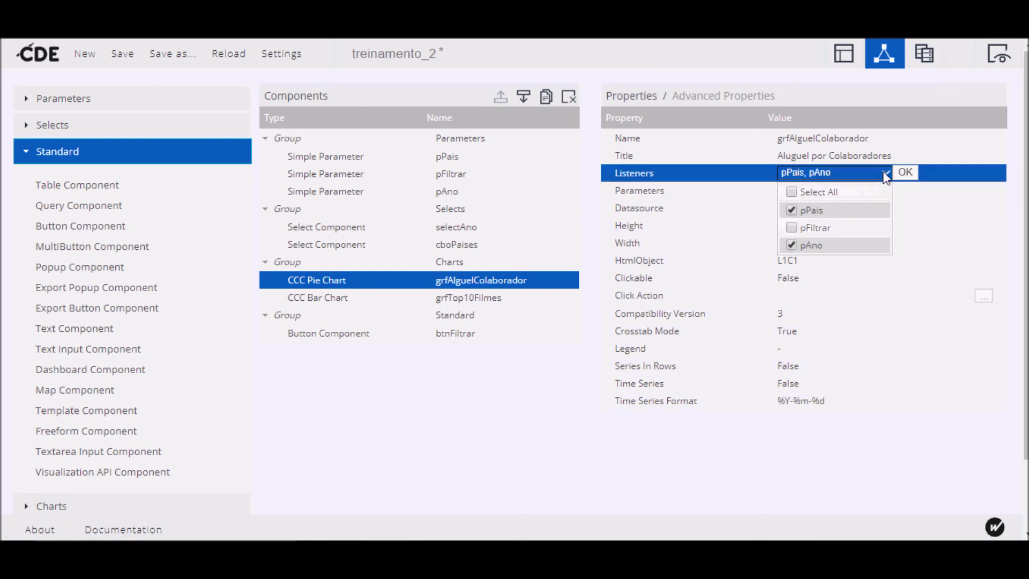
{"action": "left_click", "coordinate": [792, 210]}
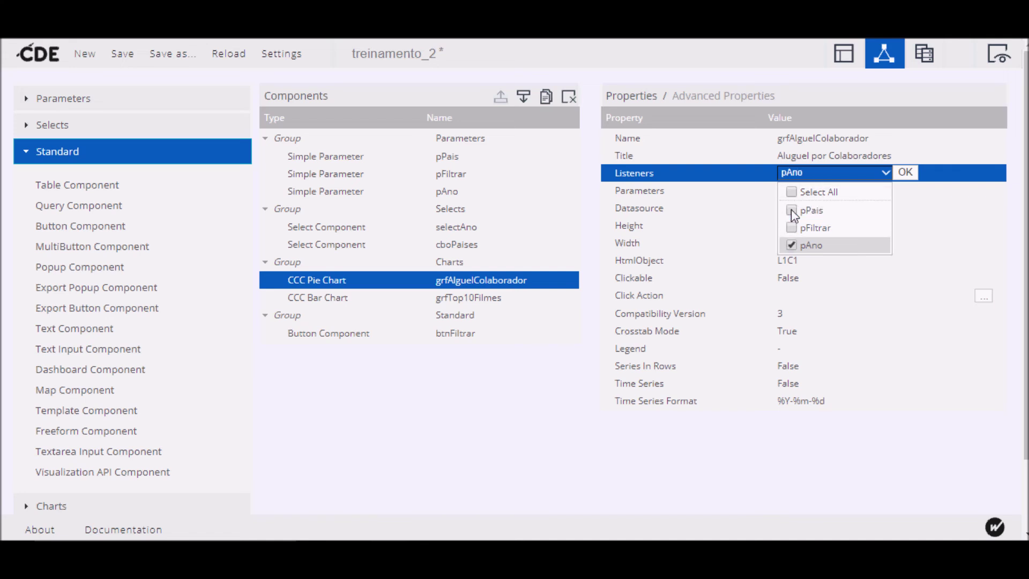
{"action": "left_click", "coordinate": [791, 246]}
{"action": "left_click", "coordinate": [837, 172]}
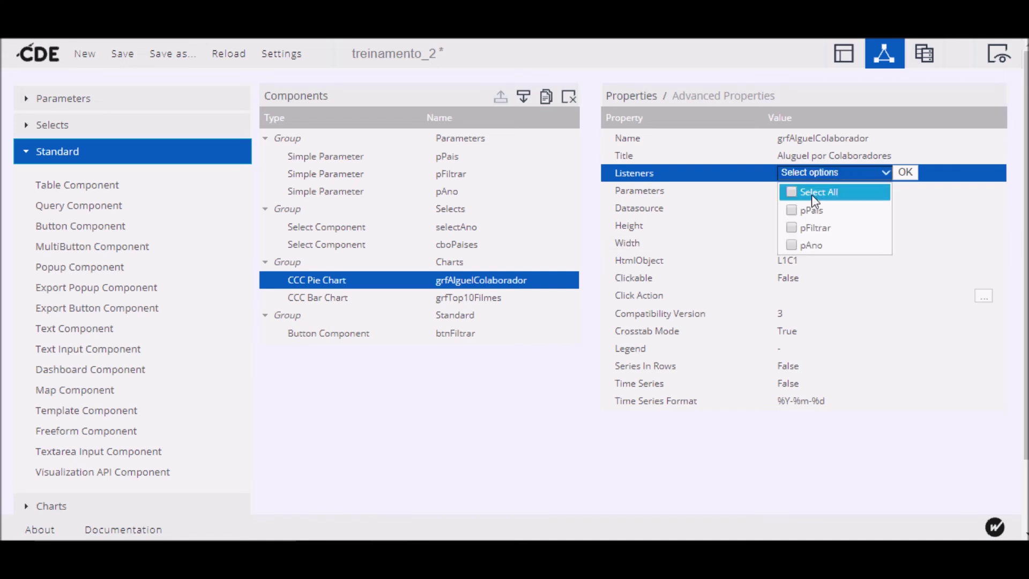
{"action": "left_click", "coordinate": [791, 226]}
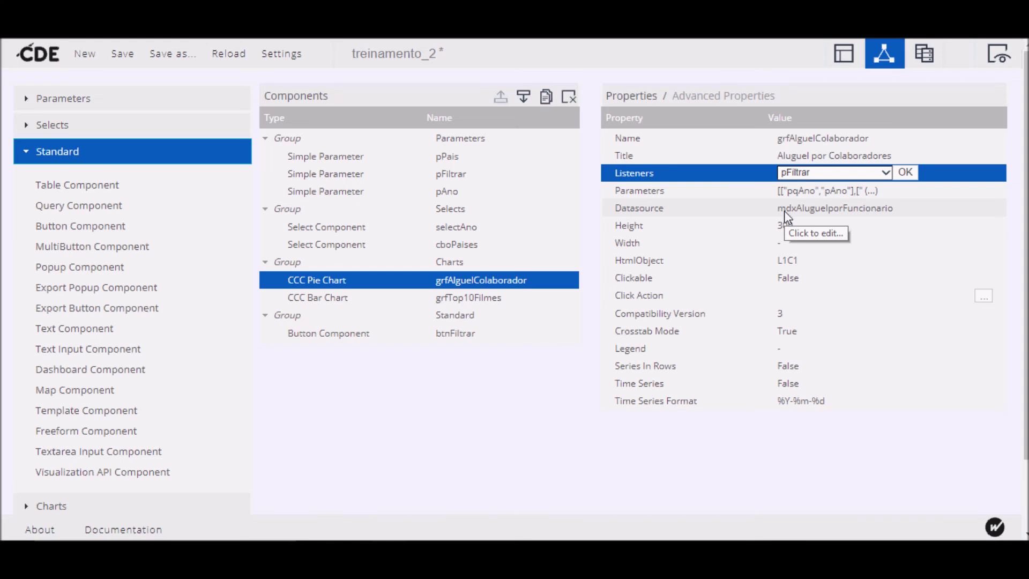
{"action": "left_click", "coordinate": [911, 171]}
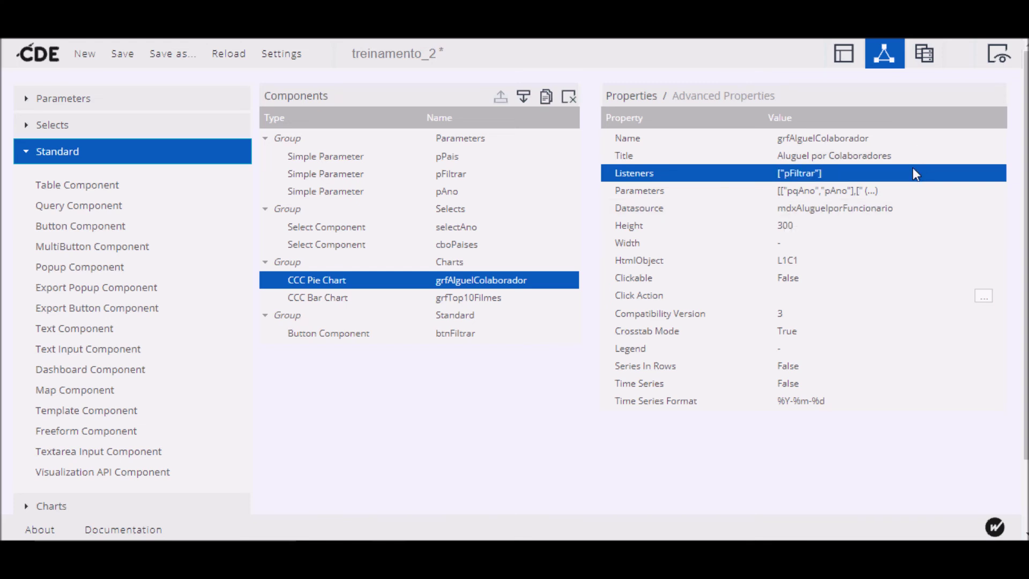
{"action": "left_click", "coordinate": [808, 191]}
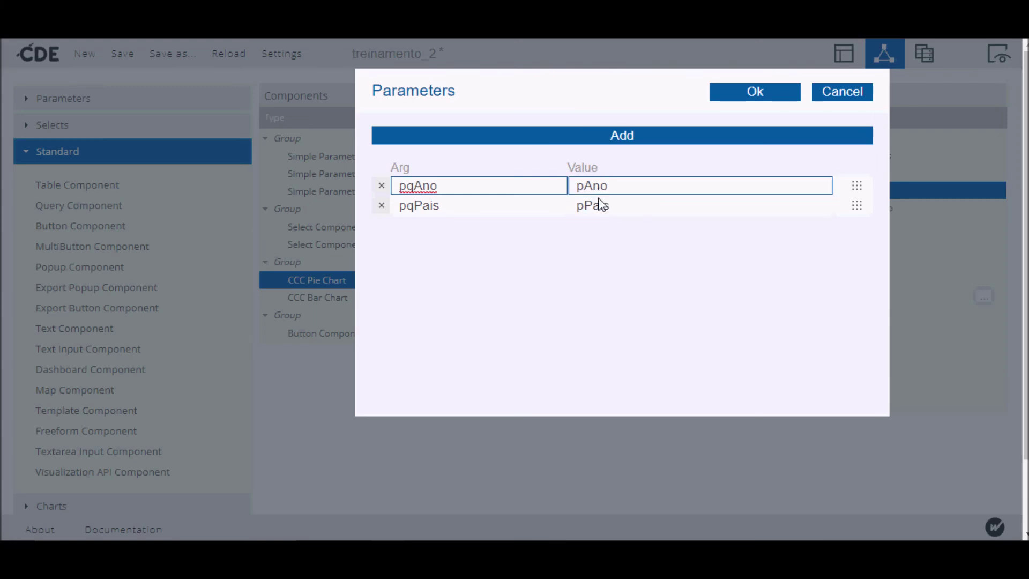
{"action": "left_click", "coordinate": [761, 96]}
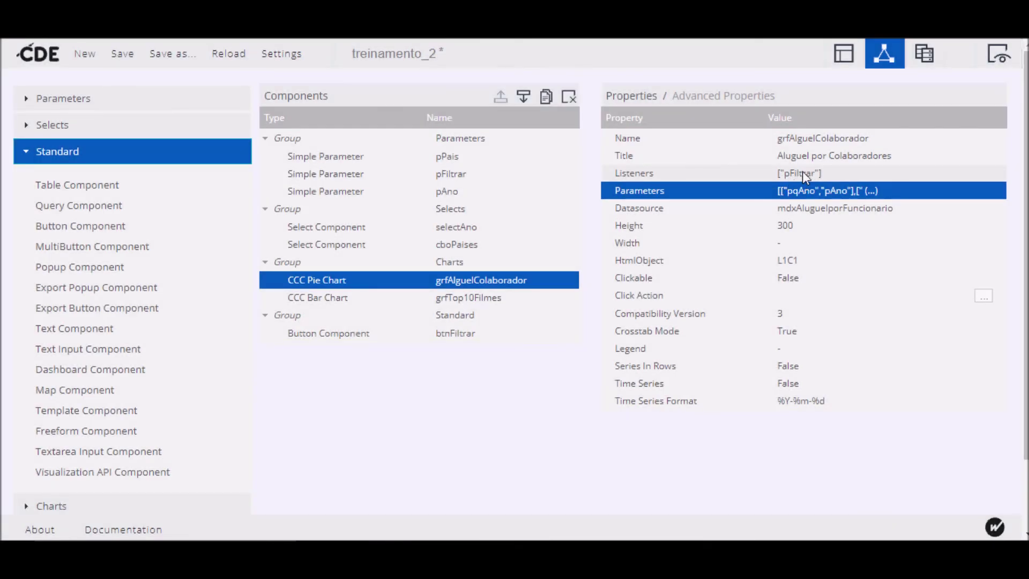
Step: Preview the dashboard, apply Filtrar, set Ano to 2006 to compare how both charts react, and close the preview
{"action": "left_click", "coordinate": [1008, 54]}
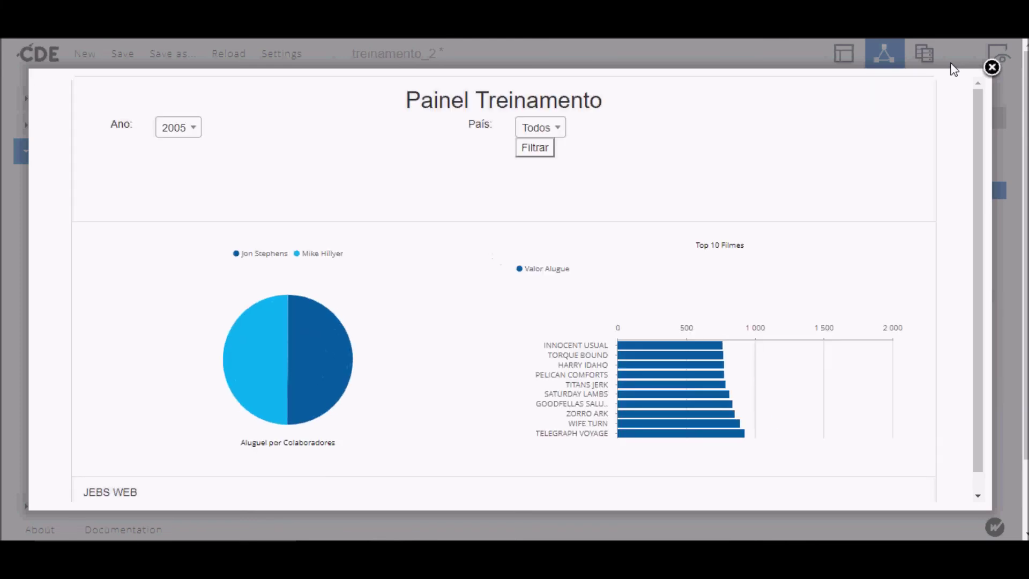
{"action": "left_click", "coordinate": [536, 150]}
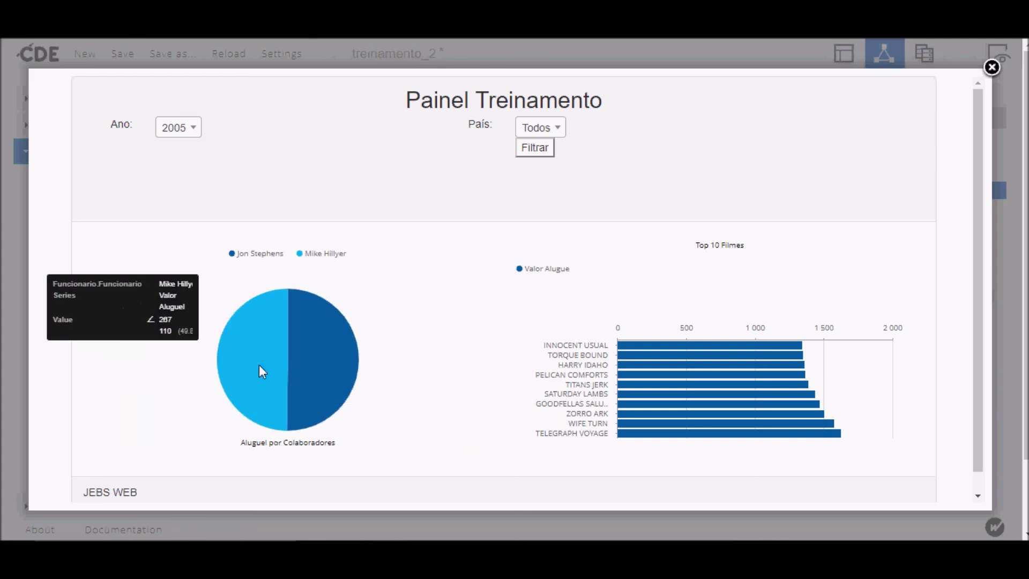
{"action": "left_click", "coordinate": [192, 129]}
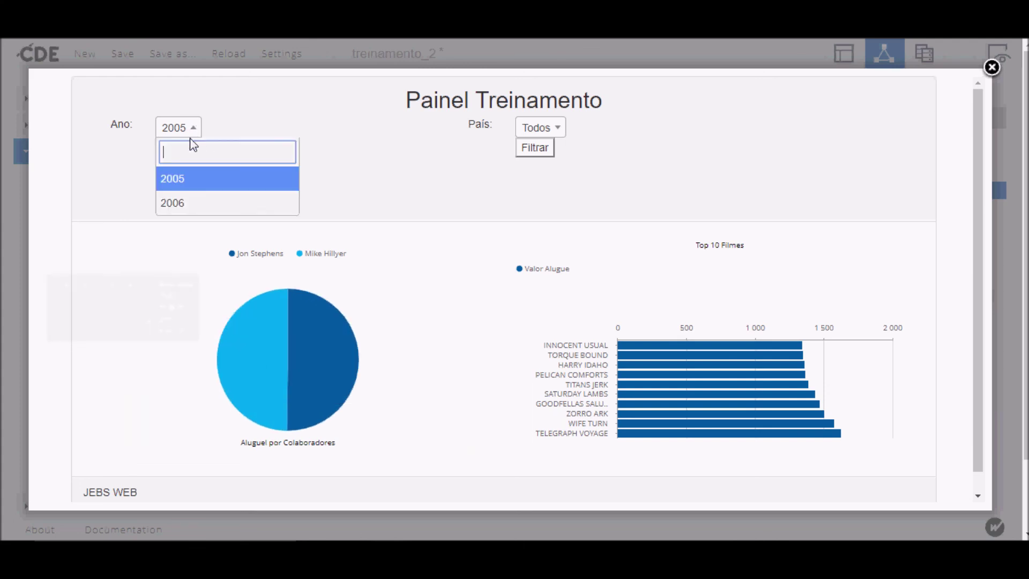
{"action": "left_click", "coordinate": [192, 201]}
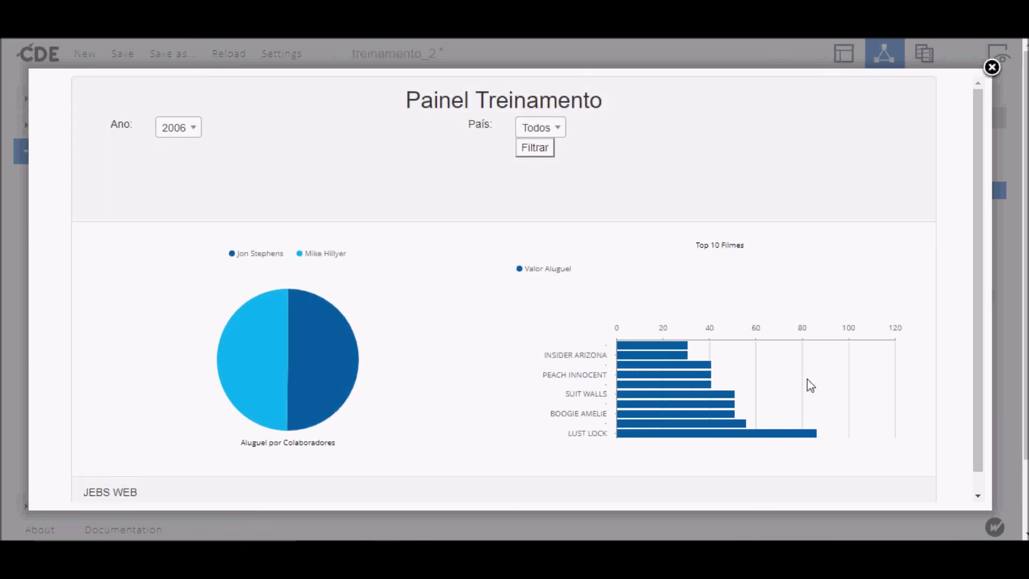
{"action": "left_click", "coordinate": [992, 67]}
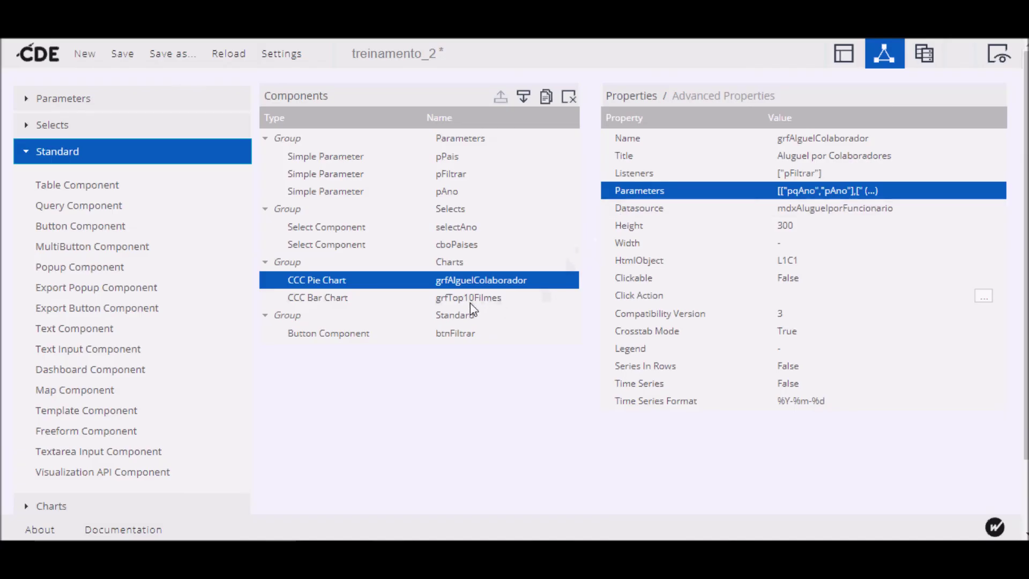
Step: Replace the pPais and pAno listeners of the grfTop10Filmes bar chart with pFiltrar and save the dashboard
{"action": "left_click", "coordinate": [478, 300]}
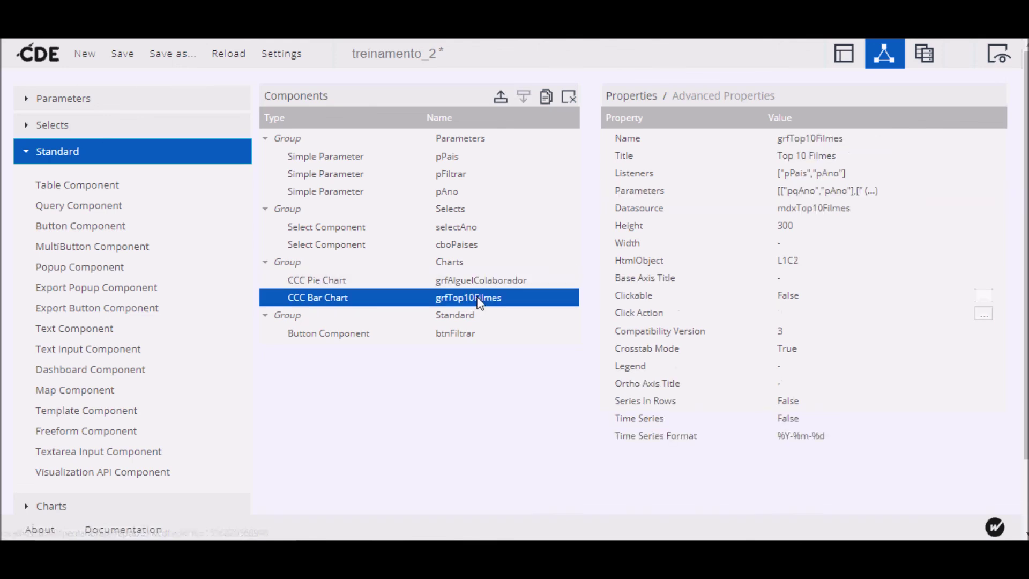
{"action": "left_click", "coordinate": [851, 172]}
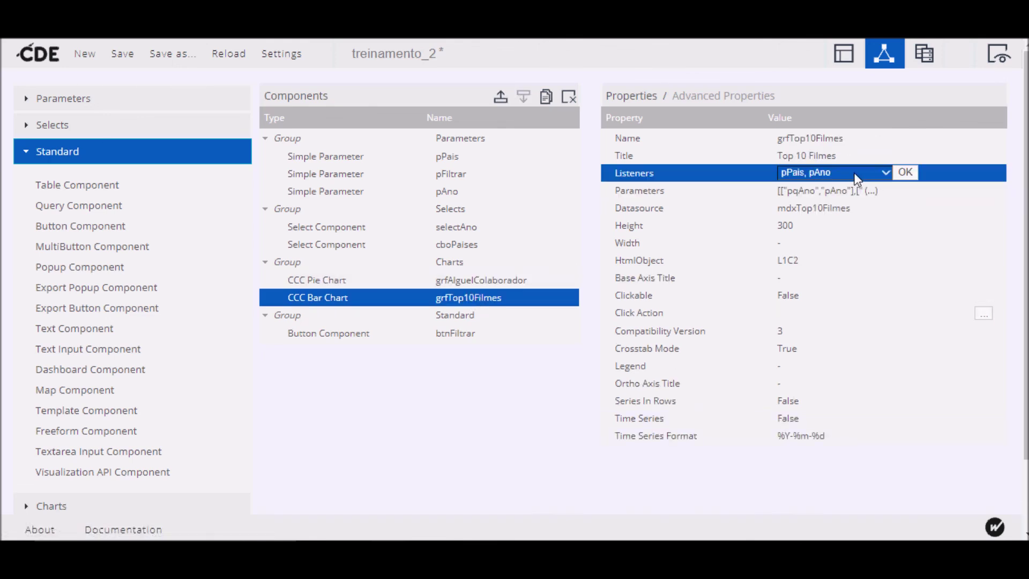
{"action": "left_click", "coordinate": [886, 171]}
{"action": "left_click", "coordinate": [792, 209]}
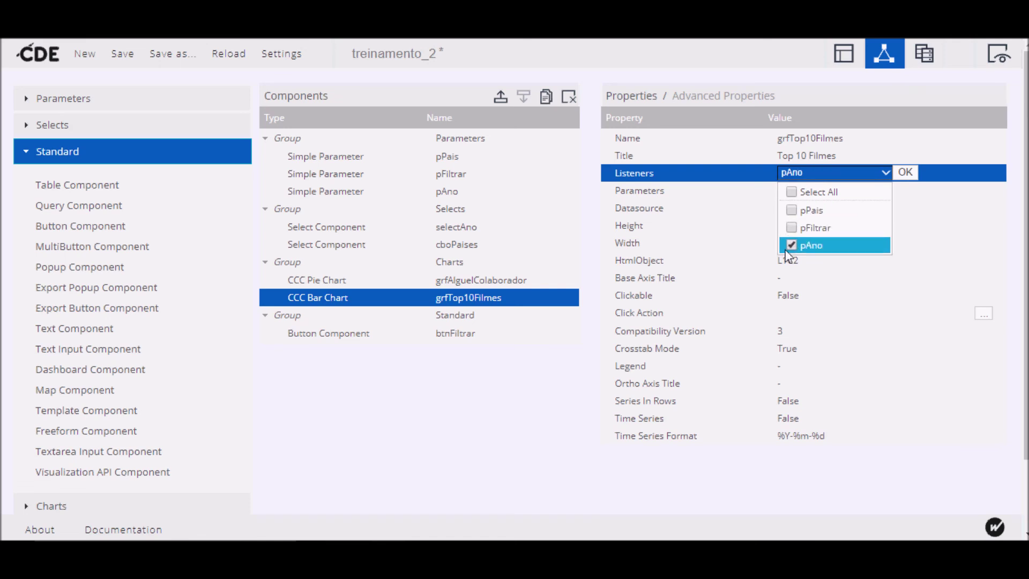
{"action": "left_click", "coordinate": [792, 245]}
{"action": "left_click", "coordinate": [792, 228]}
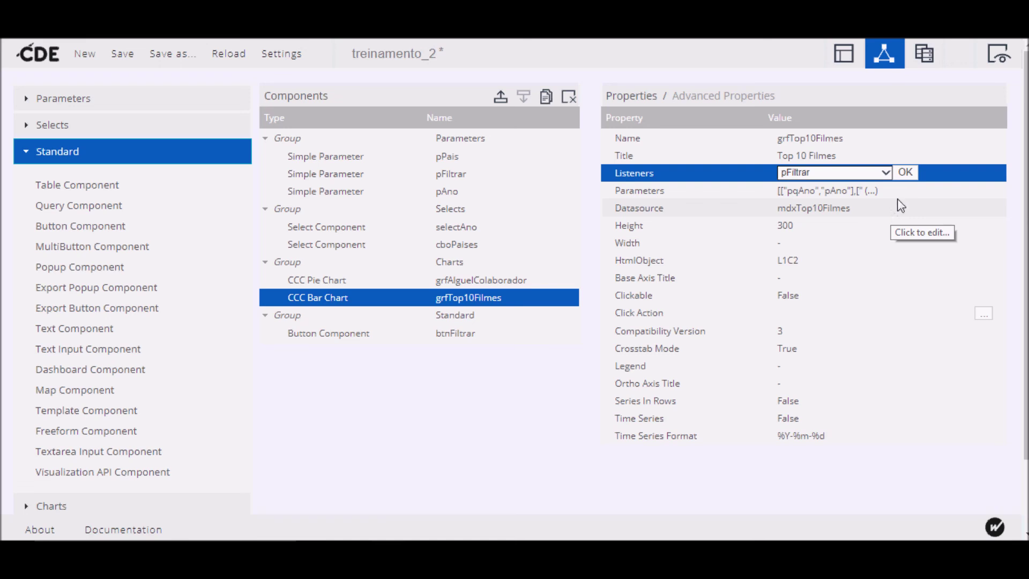
{"action": "left_click", "coordinate": [907, 172]}
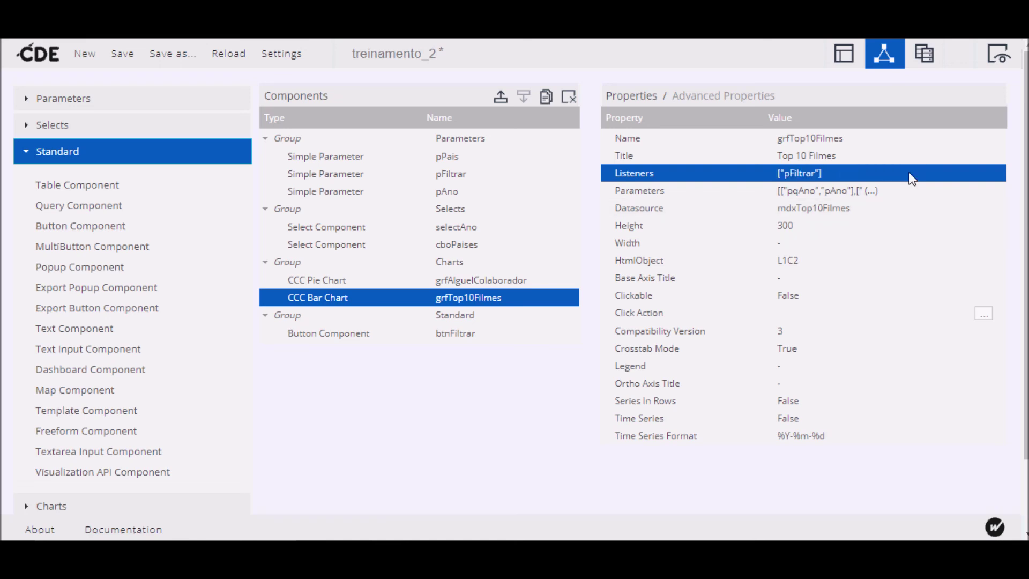
{"action": "left_click", "coordinate": [449, 280]}
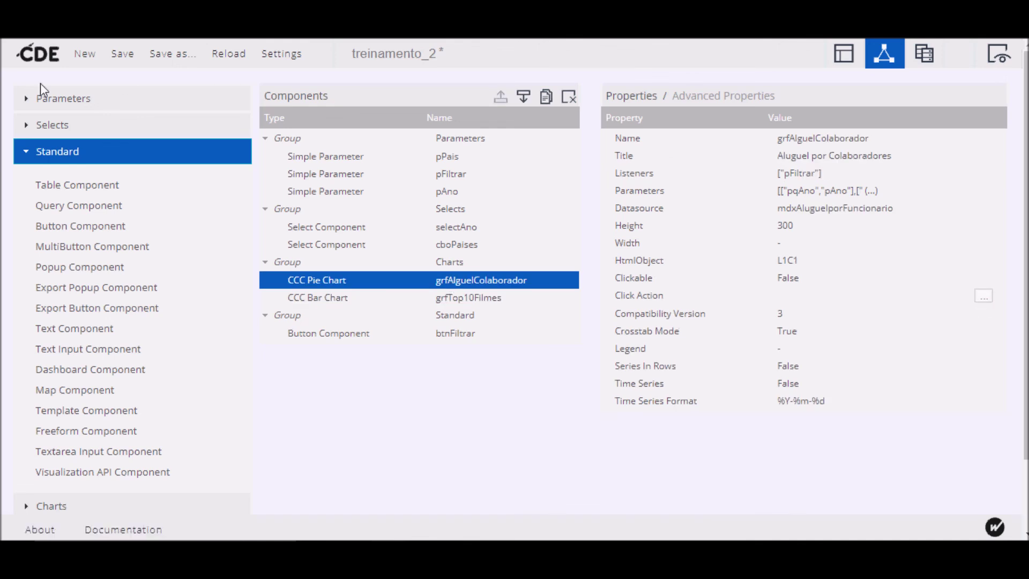
{"action": "left_click", "coordinate": [115, 56]}
Step: Preview the dashboard and switch Ano to 2006 and back to 2005 without applying Filtrar
{"action": "left_click", "coordinate": [1002, 60]}
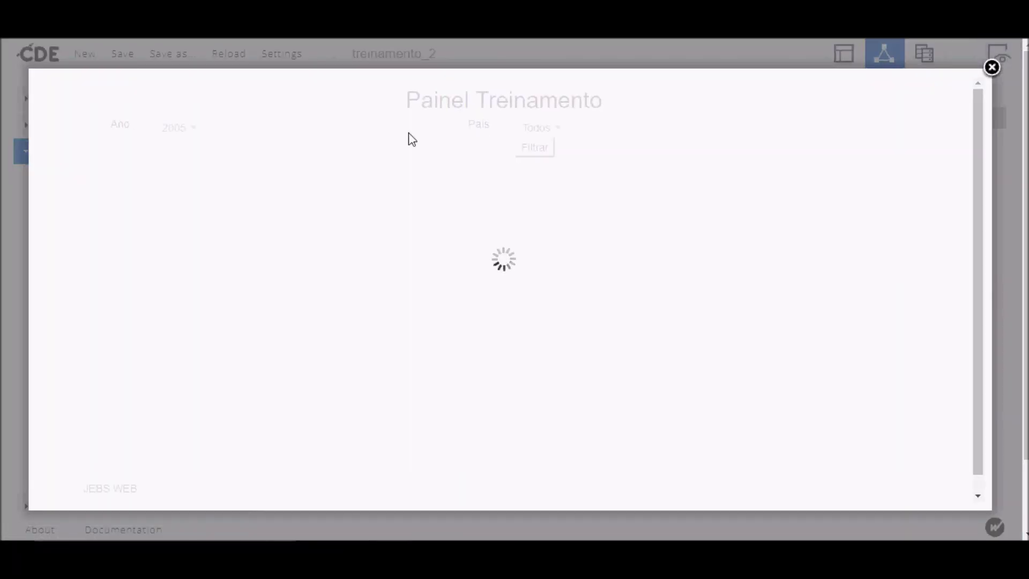
{"action": "left_click", "coordinate": [186, 128]}
{"action": "left_click", "coordinate": [196, 202]}
{"action": "left_click", "coordinate": [188, 128]}
{"action": "left_click", "coordinate": [193, 177]}
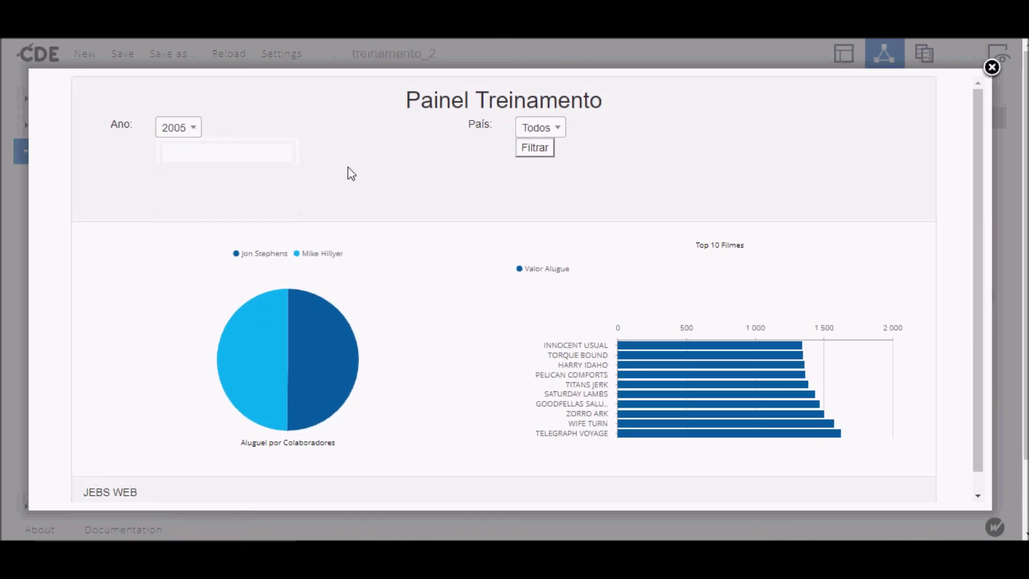
Step: Change País to American Samoa and to Angola and reselect Ano 2005 without applying Filtrar, to check the charts' reaction
{"action": "left_click", "coordinate": [554, 127]}
{"action": "left_click", "coordinate": [549, 250]}
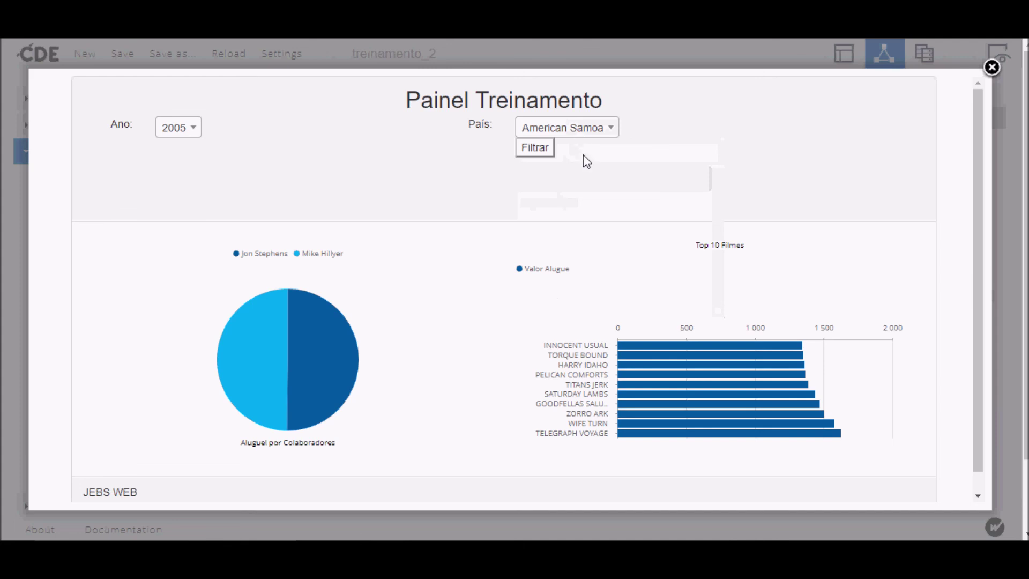
{"action": "left_click", "coordinate": [566, 276]}
{"action": "left_click", "coordinate": [182, 129]}
{"action": "left_click", "coordinate": [200, 179]}
Step: Set País to Azerbaijan in the preview and apply Filtrar to test both charts
{"action": "left_click", "coordinate": [545, 133]}
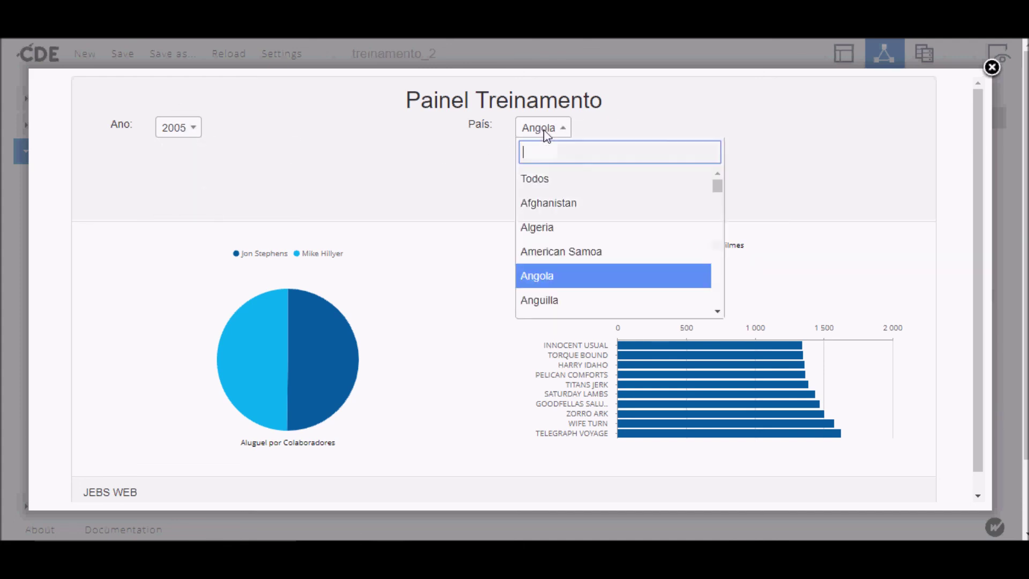
{"action": "scroll", "coordinate": [617, 256], "scroll_direction": "down", "scroll_amount": 2}
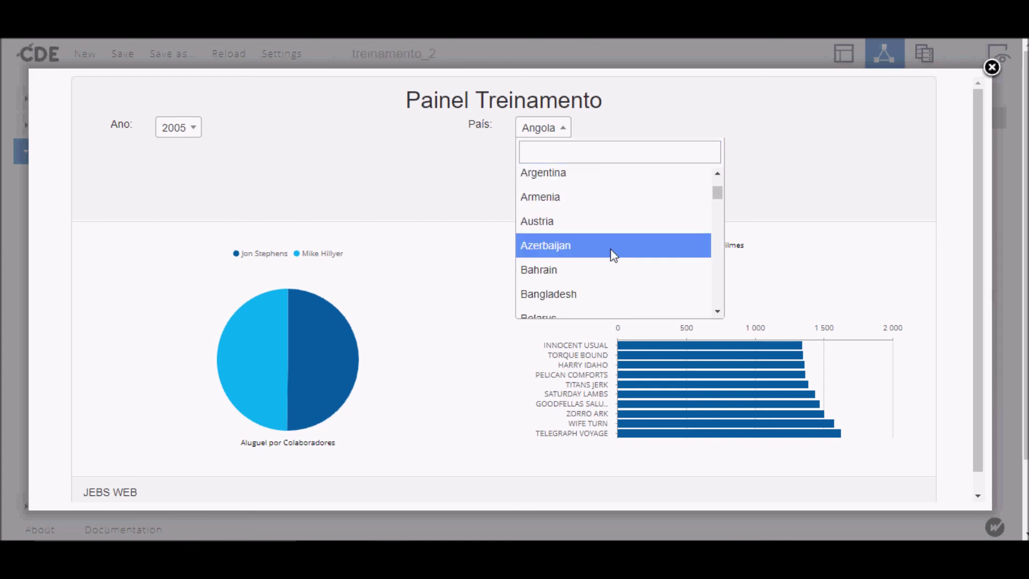
{"action": "left_click", "coordinate": [614, 255]}
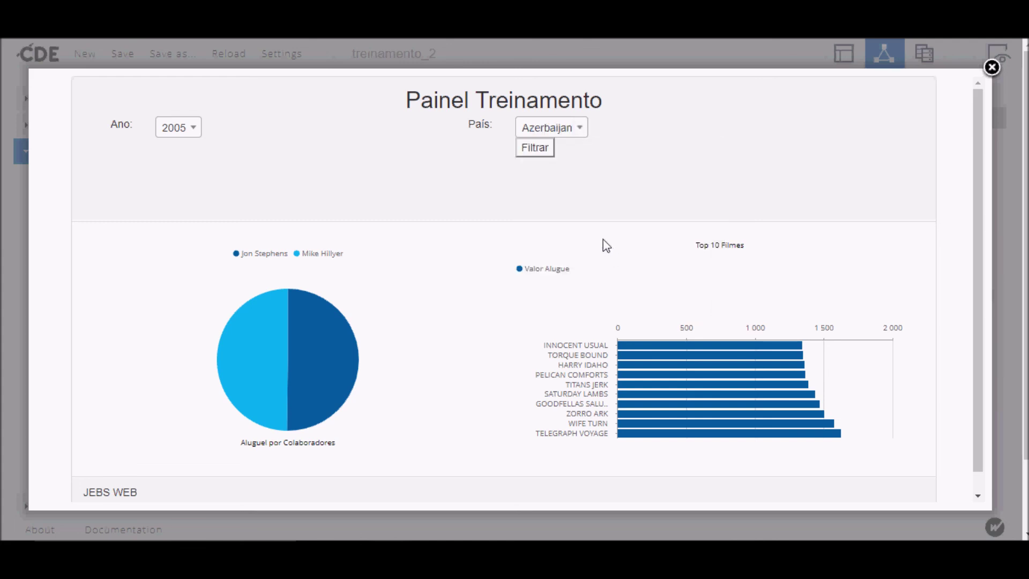
{"action": "left_click", "coordinate": [545, 152]}
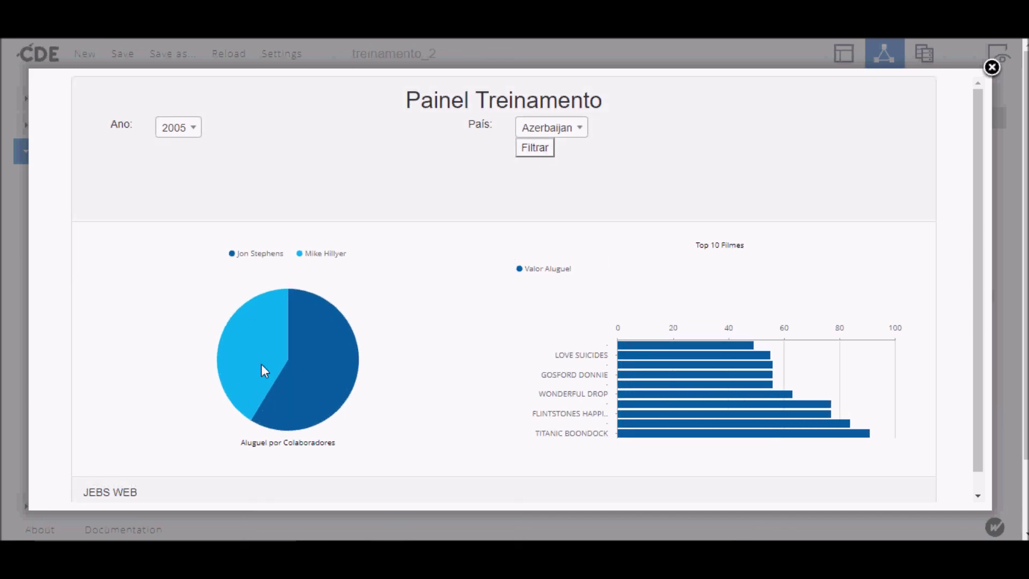
Step: Set Ano to 2006 in the preview and apply Filtrar to test the year filter
{"action": "left_click", "coordinate": [196, 129]}
{"action": "left_click", "coordinate": [196, 200]}
{"action": "left_click", "coordinate": [535, 148]}
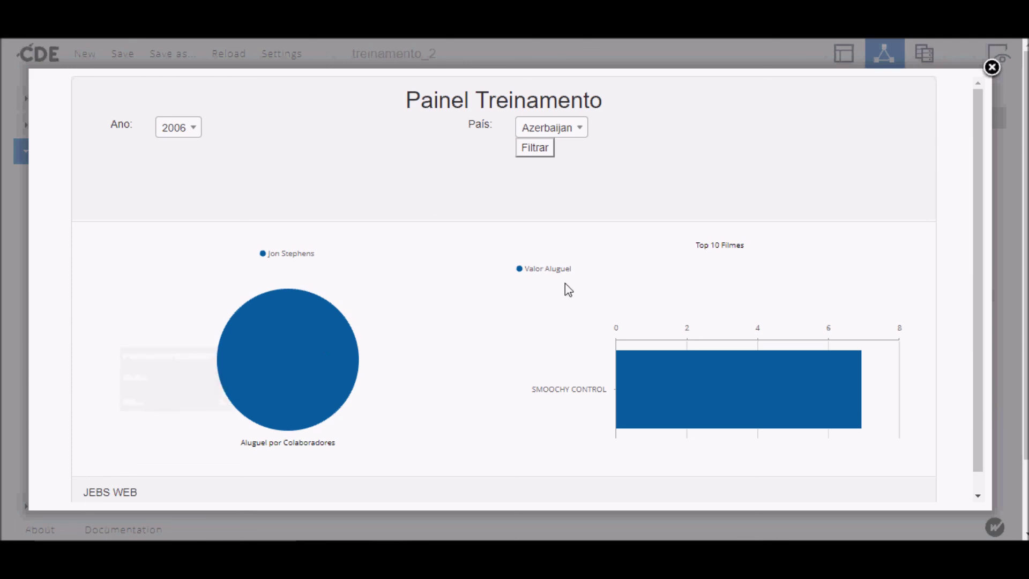
Step: Set País back to Todos in the preview and apply Filtrar to test both charts for all countries
{"action": "left_click", "coordinate": [574, 131]}
{"action": "scroll", "coordinate": [578, 193], "scroll_direction": "up", "scroll_amount": 5}
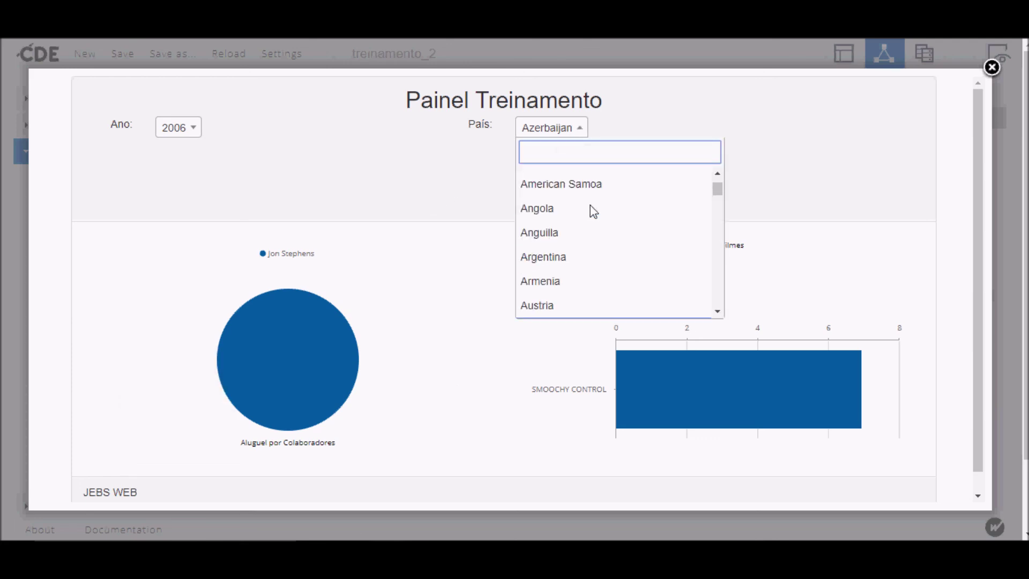
{"action": "left_click", "coordinate": [582, 179]}
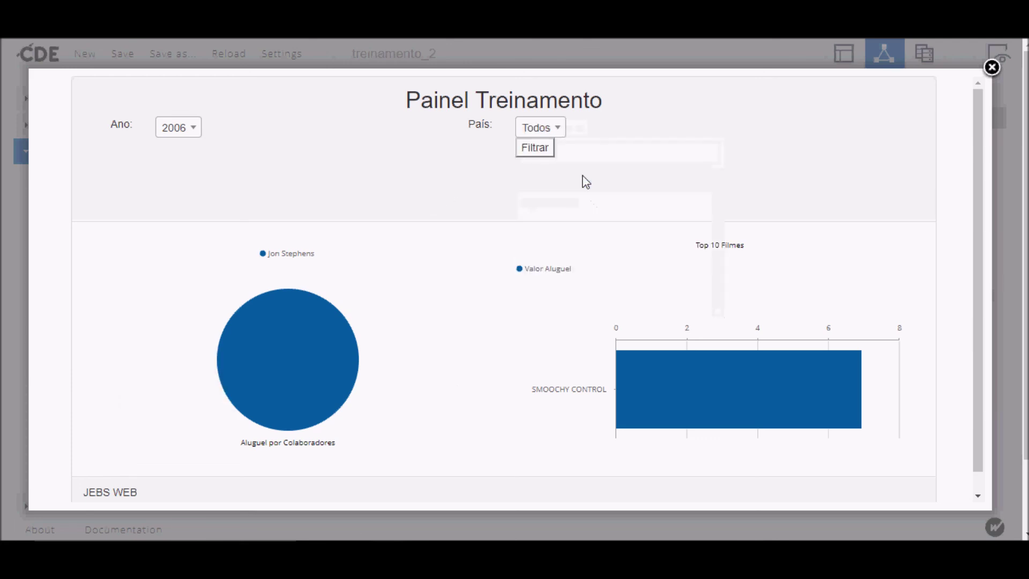
{"action": "left_click", "coordinate": [545, 155]}
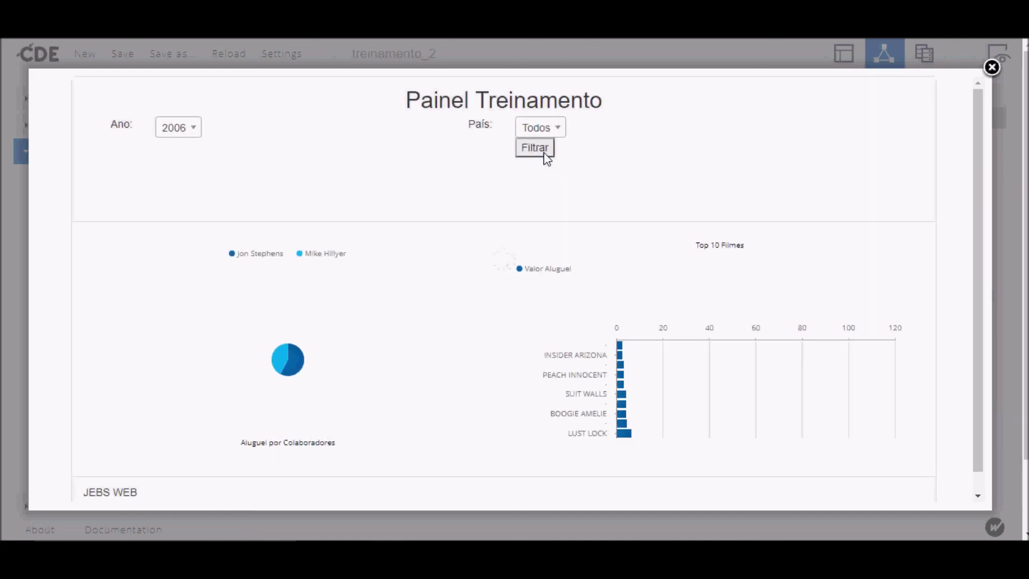